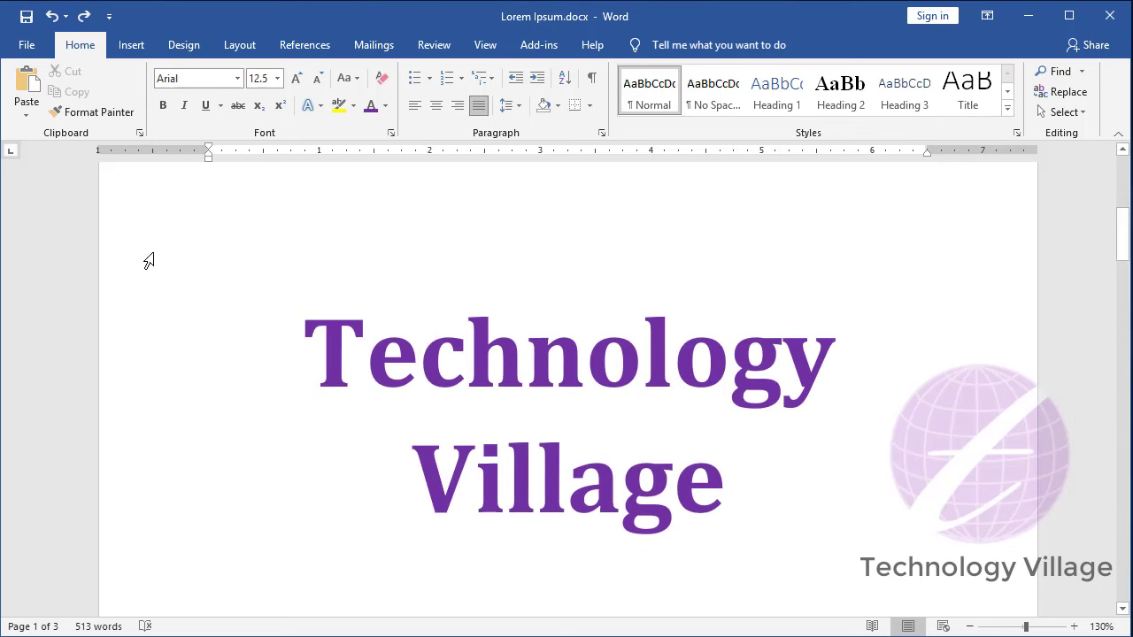
Look over the Page Number options on the Insert tab, then dismiss them.
left_click(131, 47)
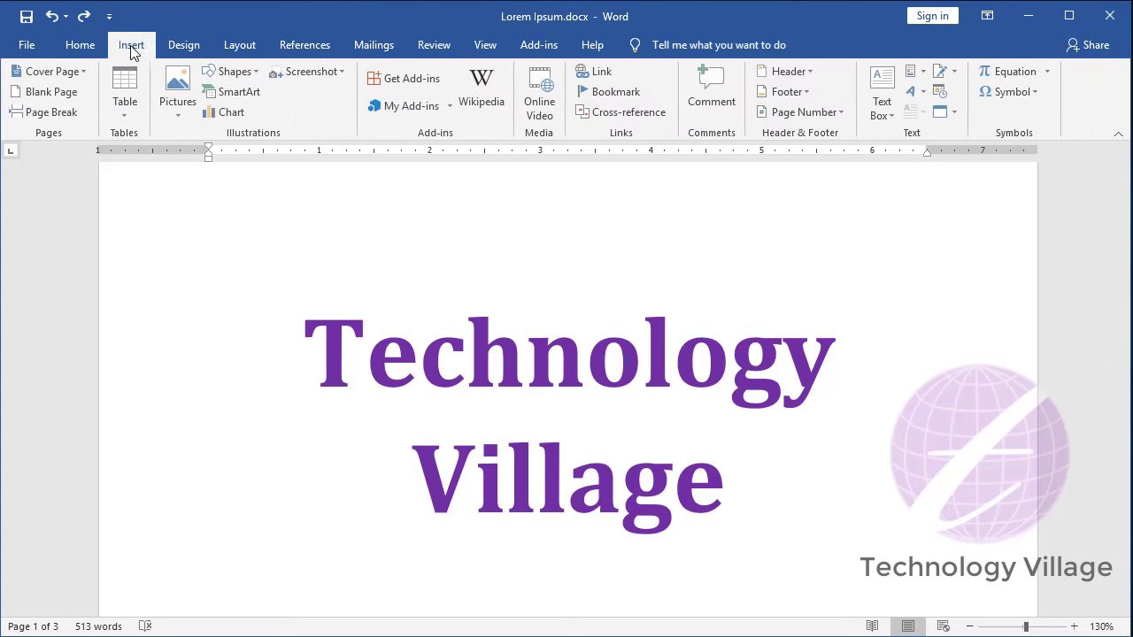
left_click(839, 120)
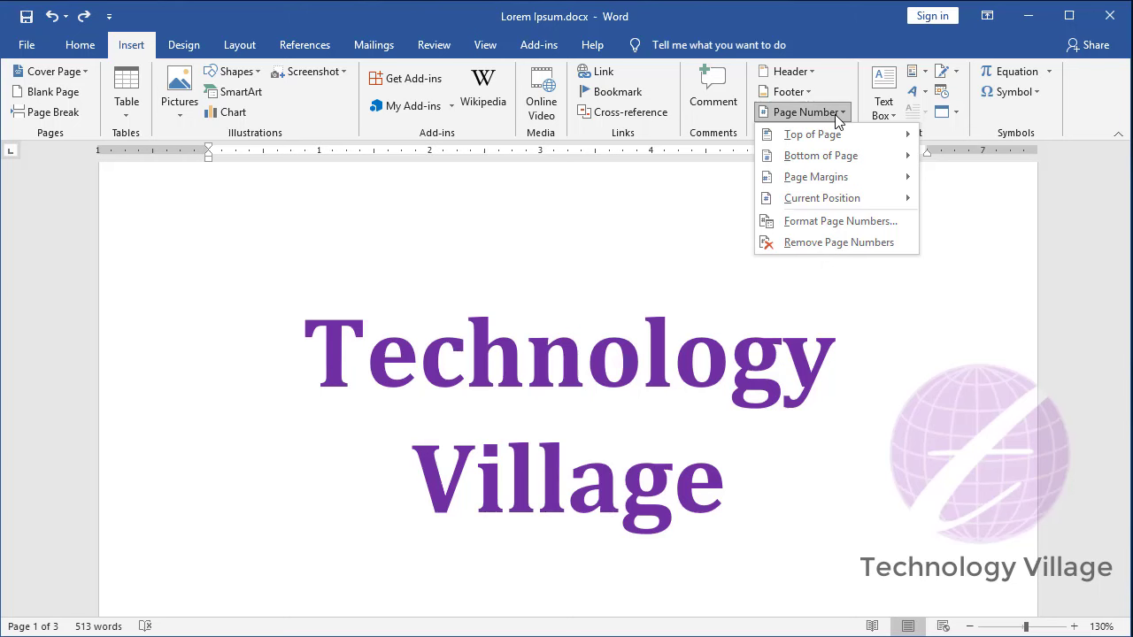
left_click(569, 263)
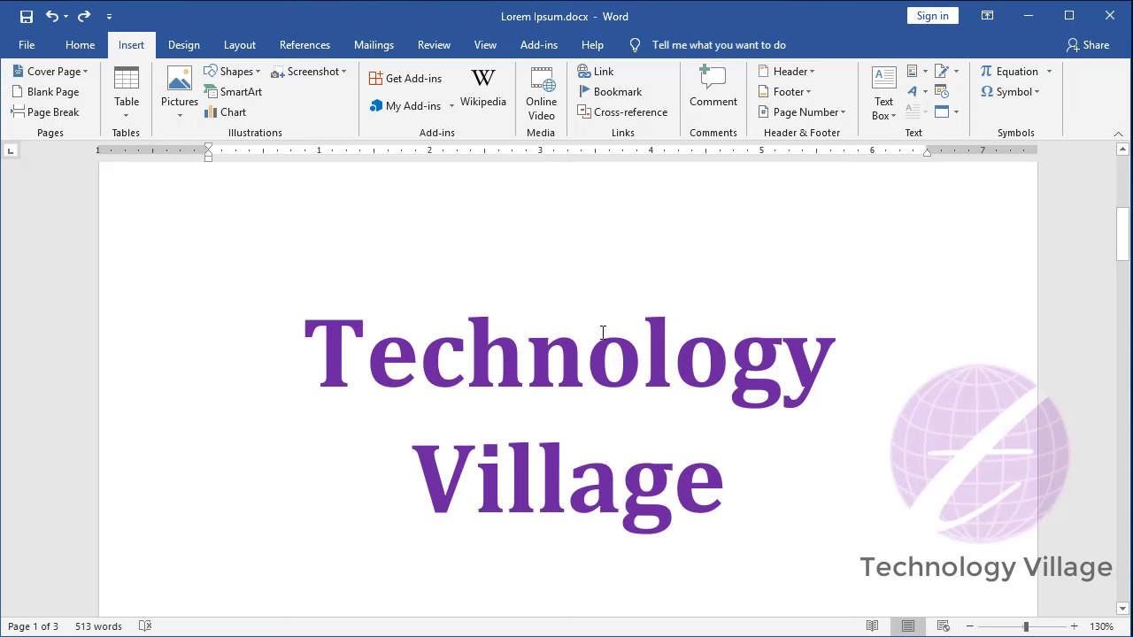
Scroll through all three pages and place the cursor at the top of the 'What is Lorem Ipsum?' page.
scroll(611, 340, "down", 3, "ctrl")
scroll(620, 346, "up", 4)
scroll(607, 341, "up", 1)
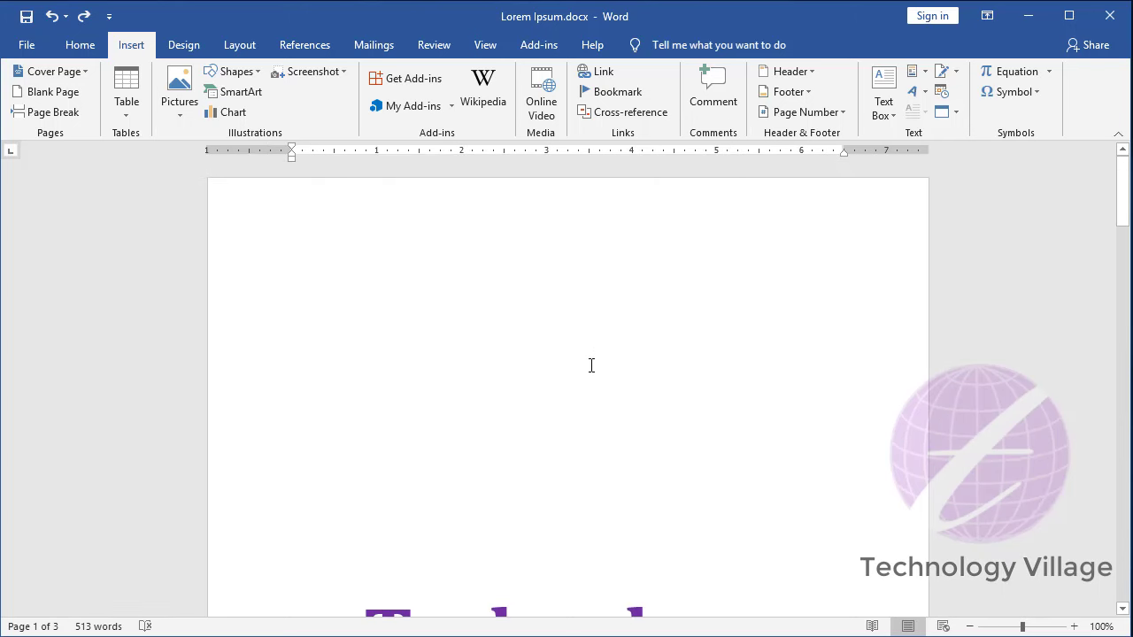
scroll(591, 366, "down", 10)
scroll(620, 389, "down", 9)
scroll(650, 416, "down", 10)
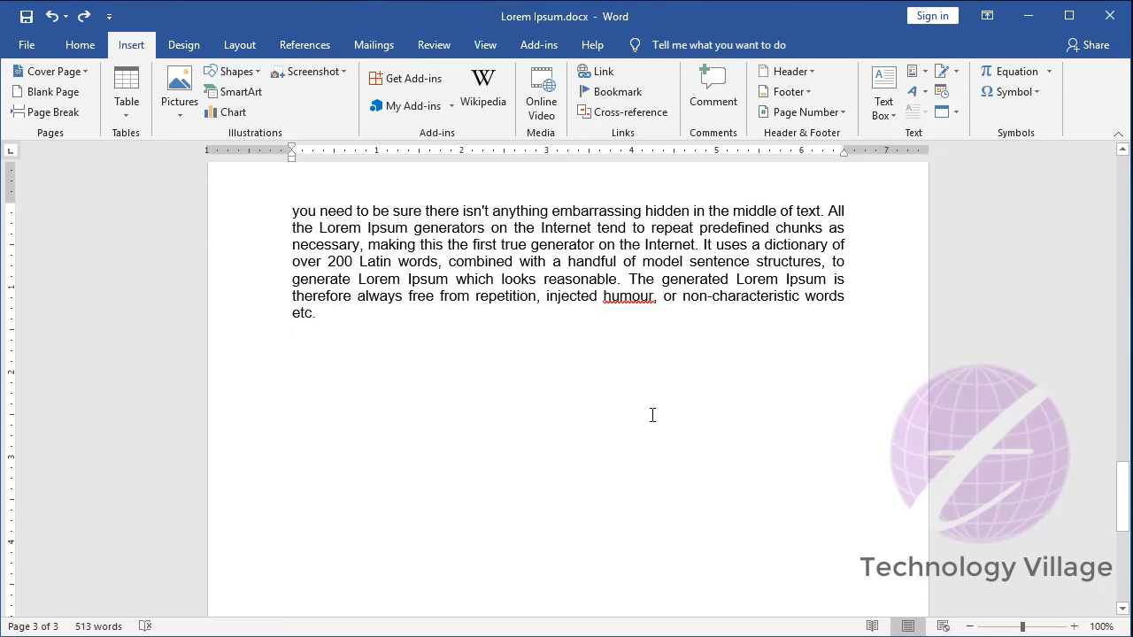
scroll(571, 418, "up", 7)
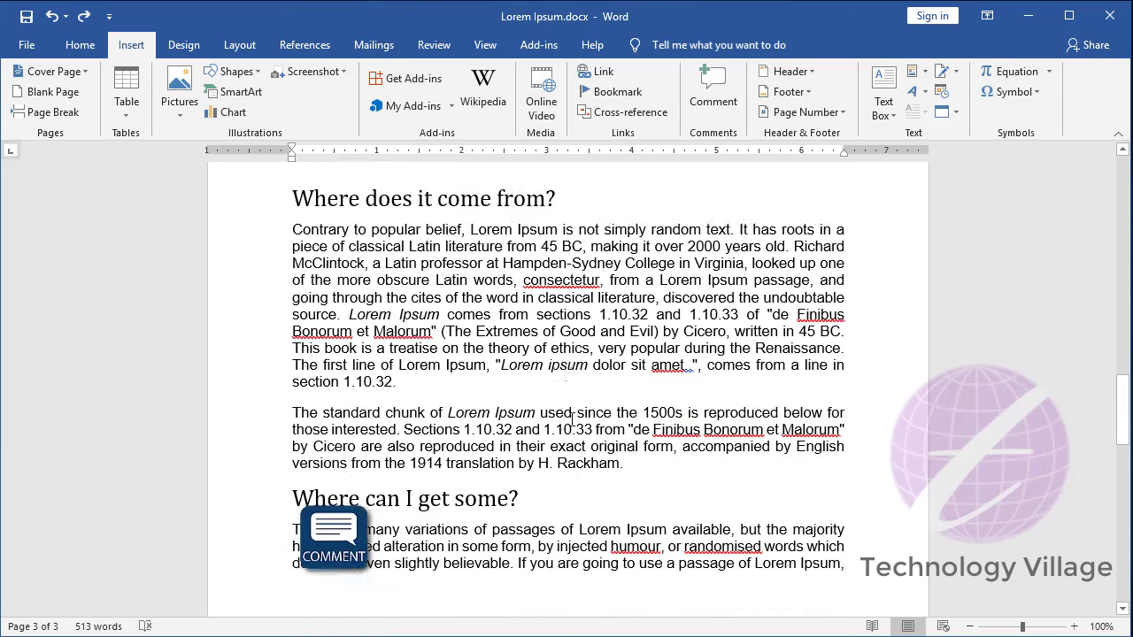
scroll(572, 418, "up", 20)
scroll(557, 398, "up", 8)
scroll(484, 346, "up", 7)
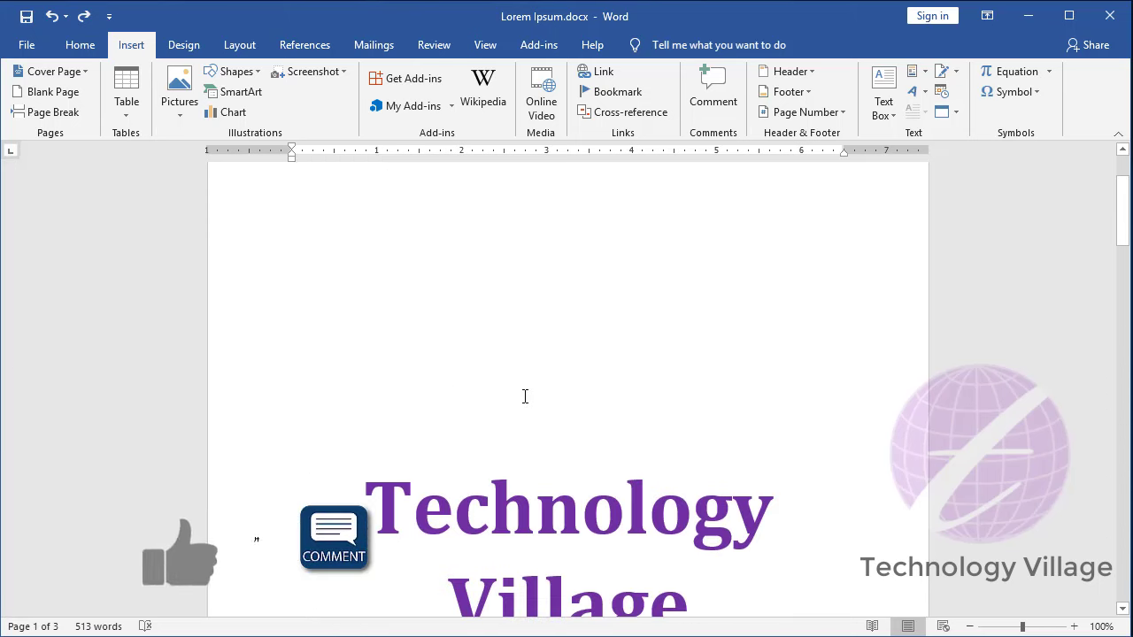
scroll(529, 413, "down", 1)
scroll(539, 422, "down", 12)
scroll(522, 389, "down", 6)
scroll(498, 358, "up", 2)
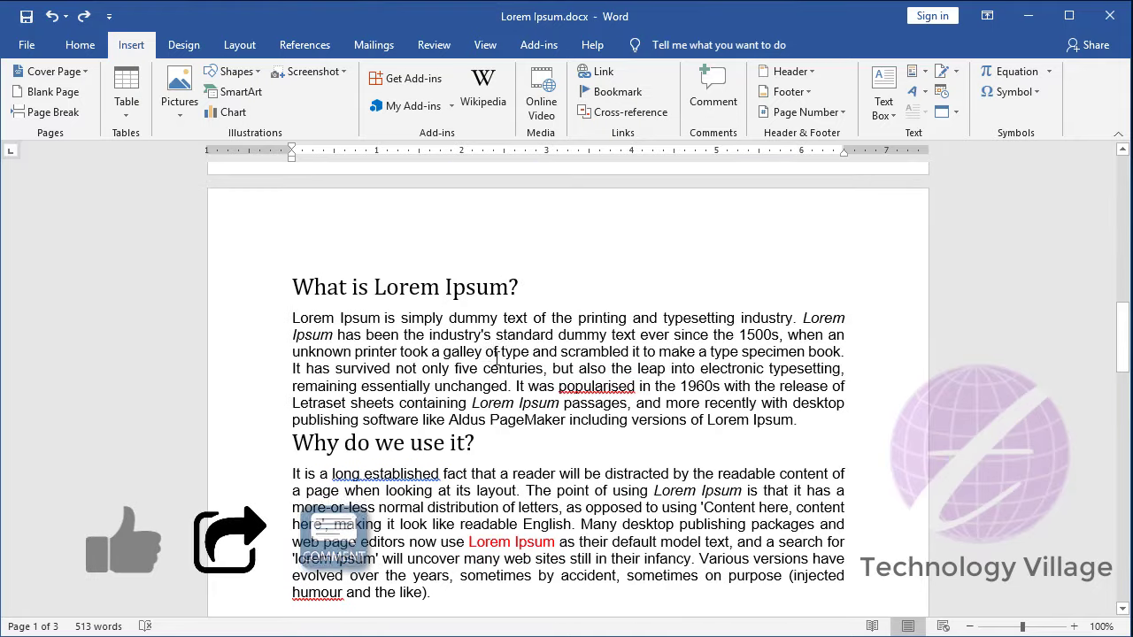
left_click(467, 387)
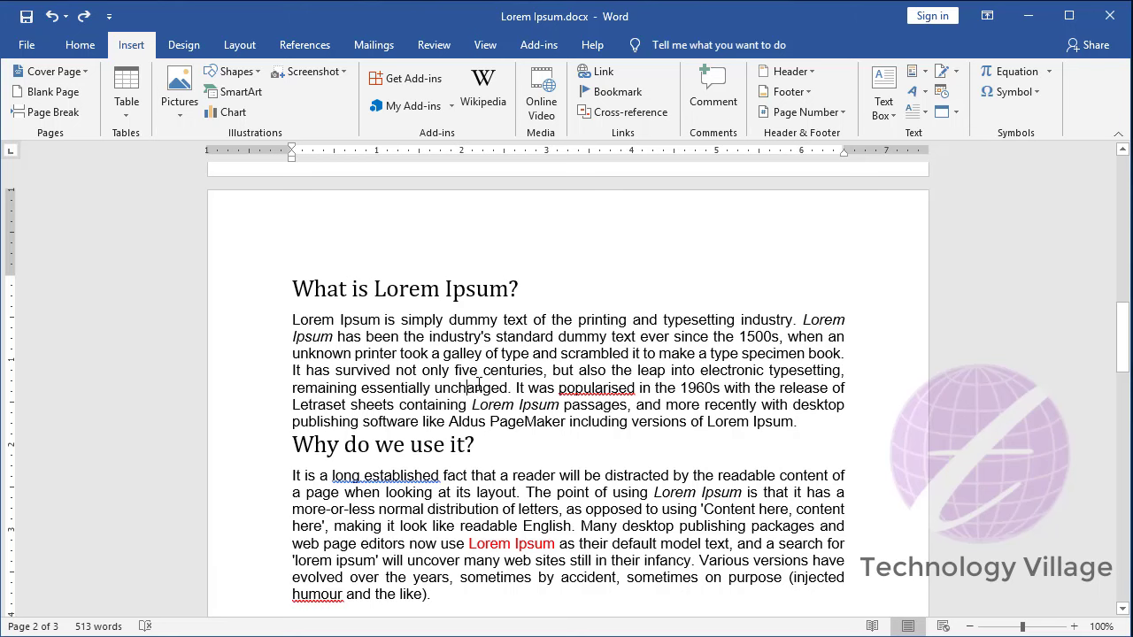
scroll(479, 384, "up", 2)
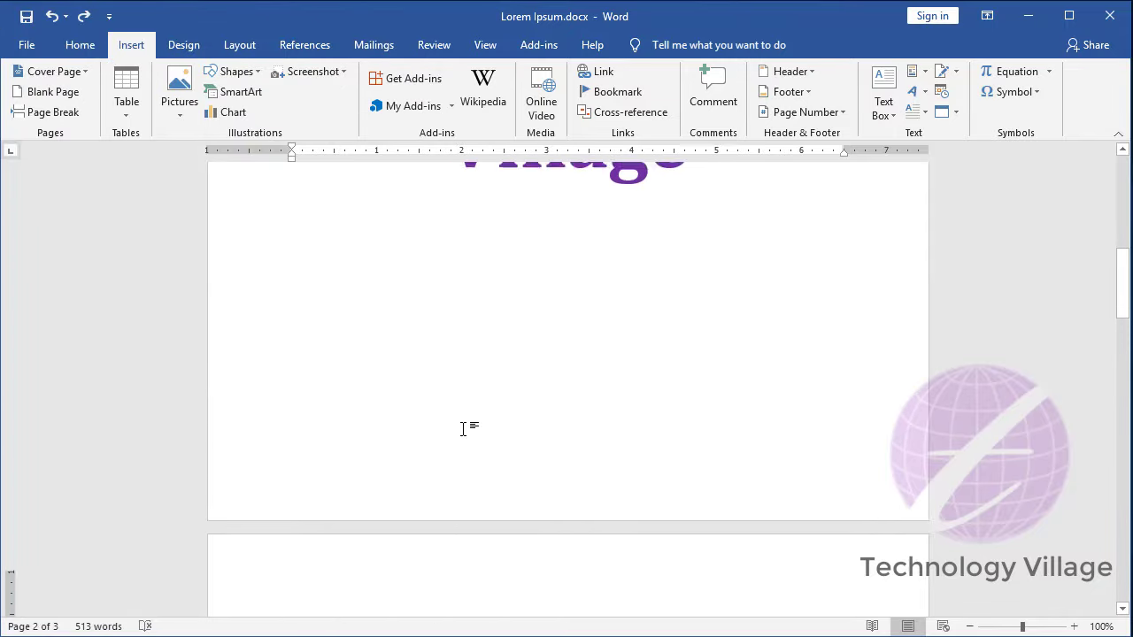
scroll(396, 494, "down", 1)
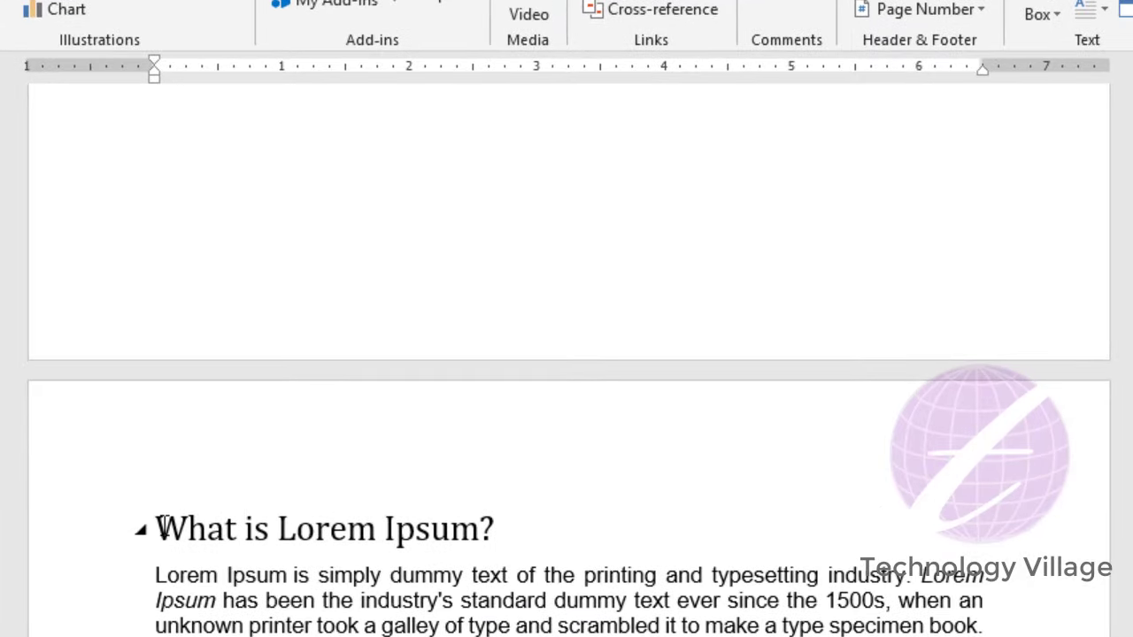
Insert a Next Page section break directly before the 'What is Lorem Ipsum?' heading.
left_click(157, 528)
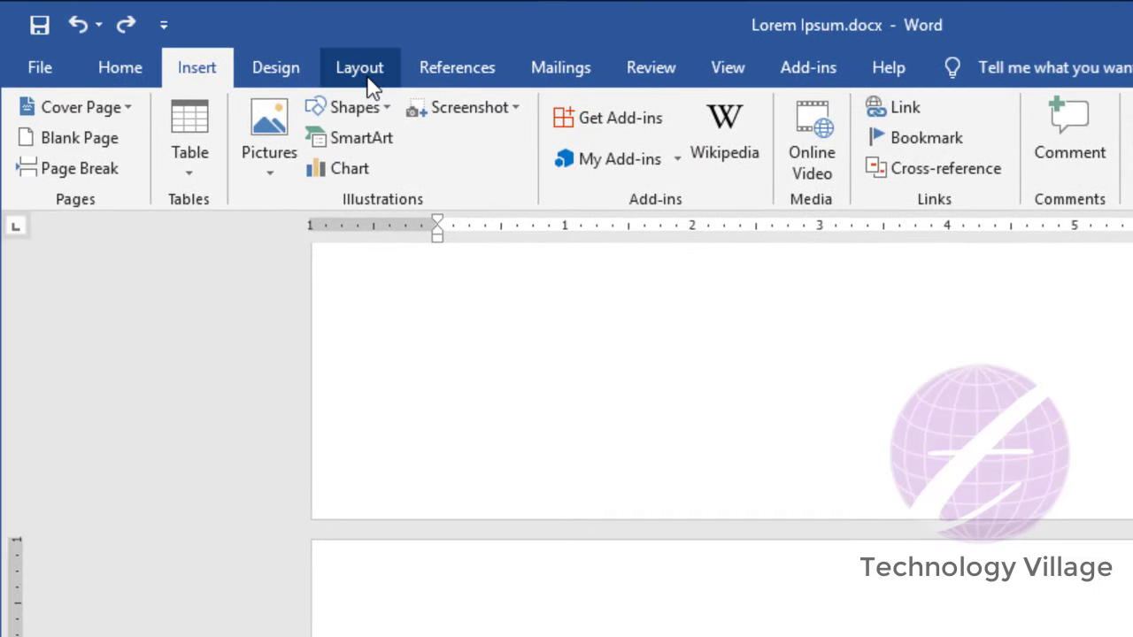
left_click(367, 78)
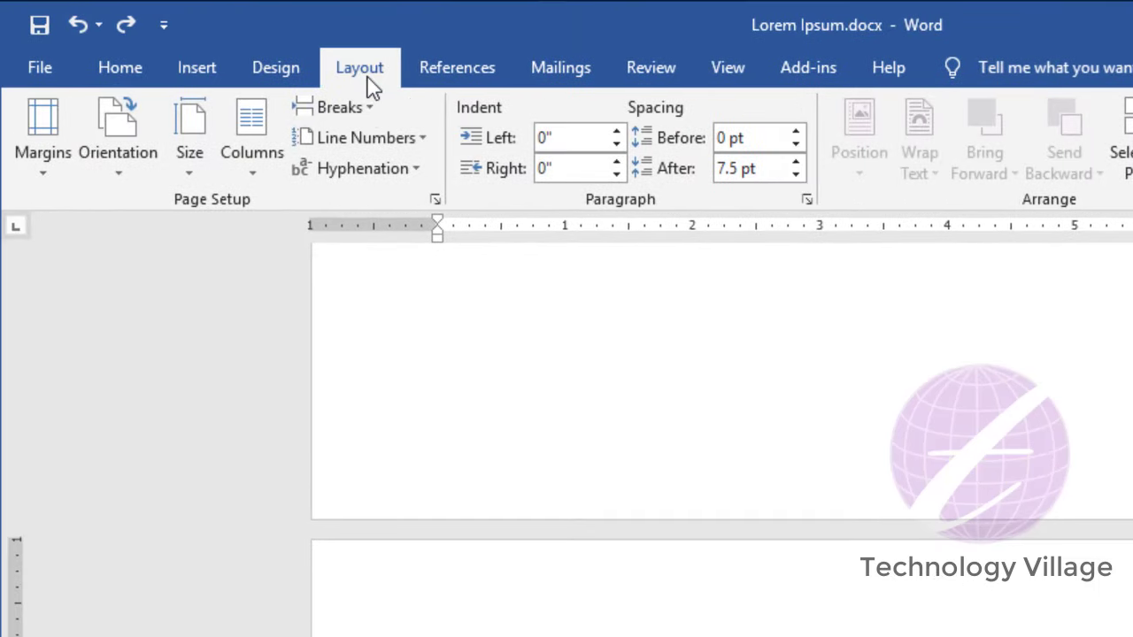
left_click(360, 111)
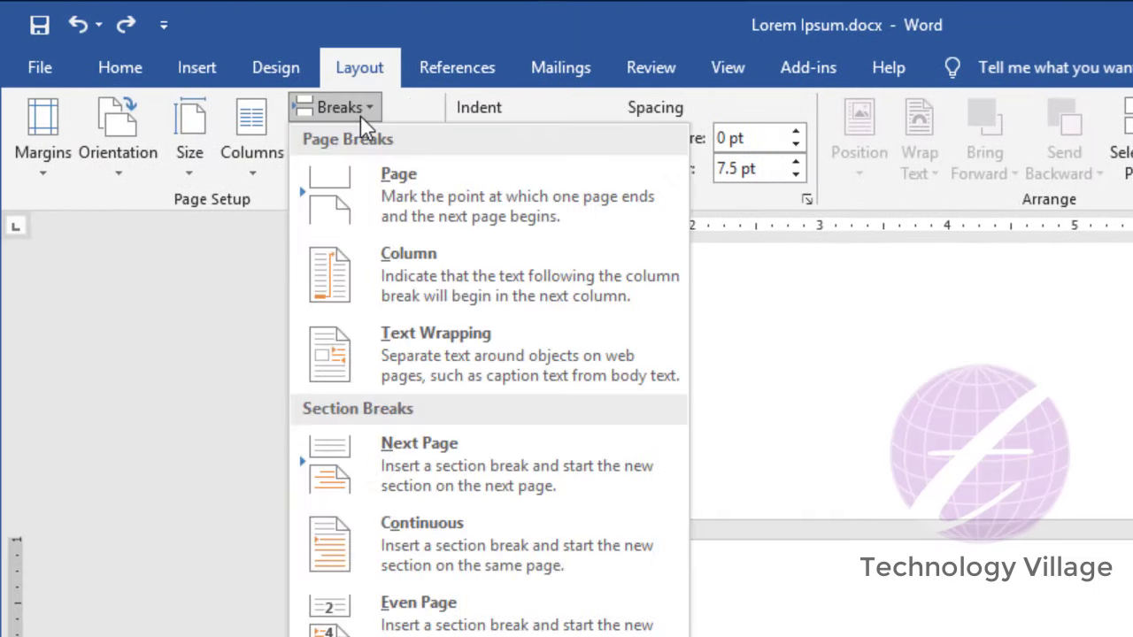
left_click(467, 456)
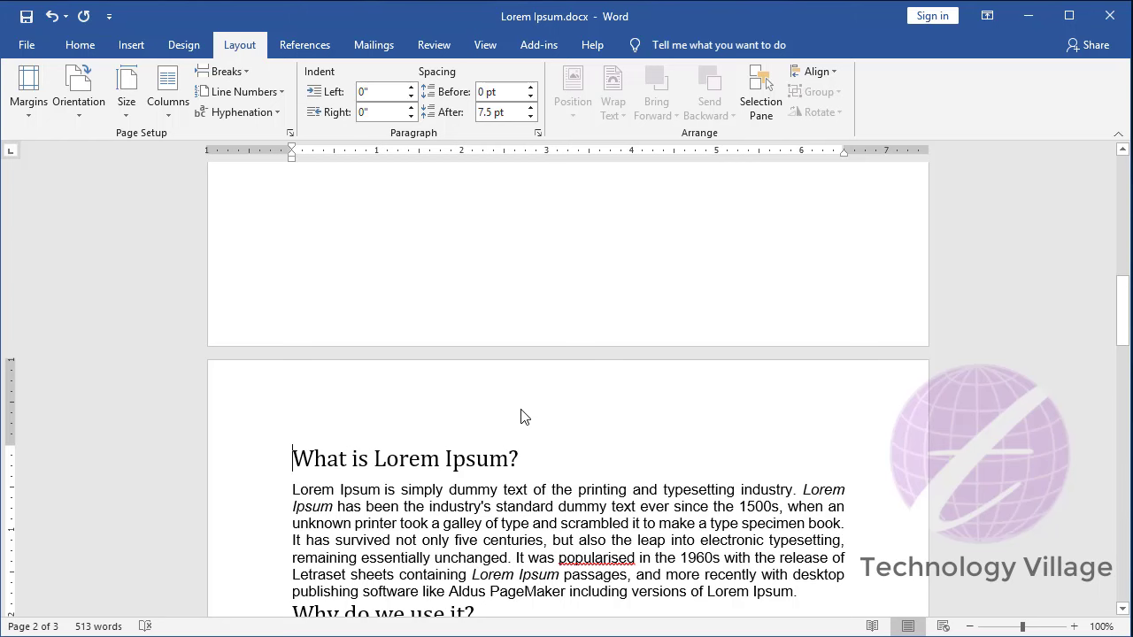
scroll(523, 416, "down", 3)
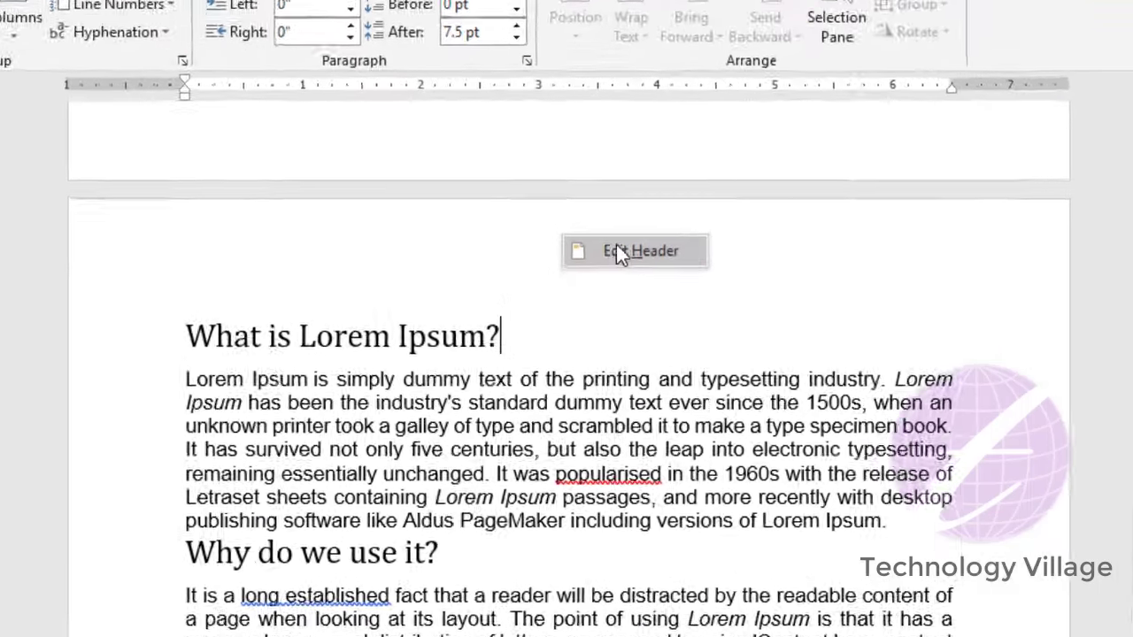
Edit section 2's header, turn off Link to Previous, and bring up Page Number options.
left_click(620, 253)
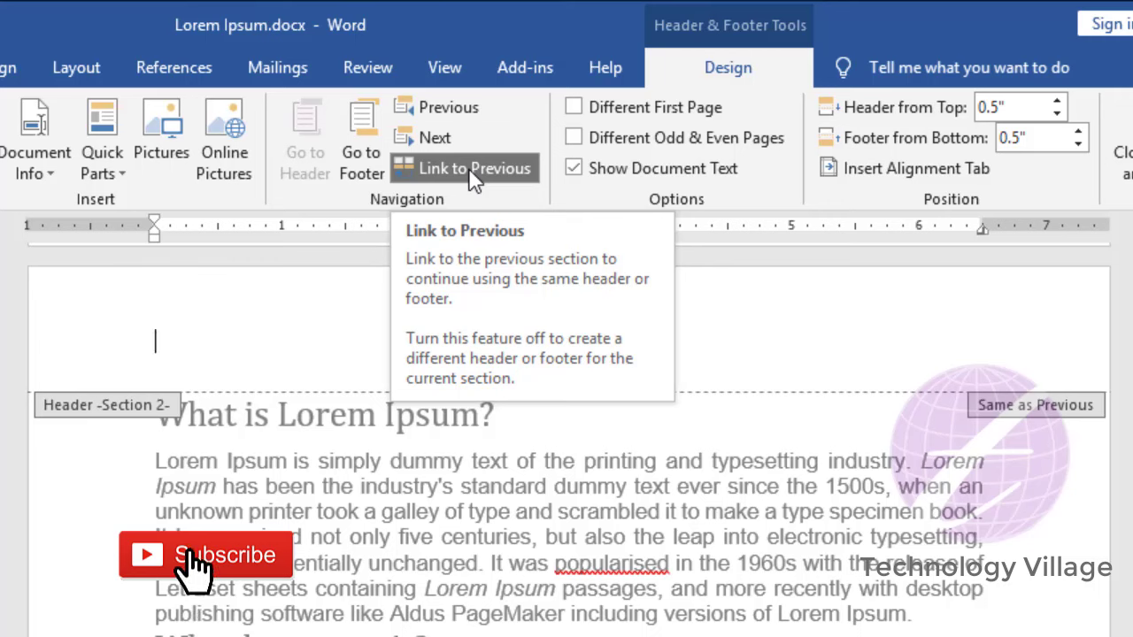
left_click(469, 173)
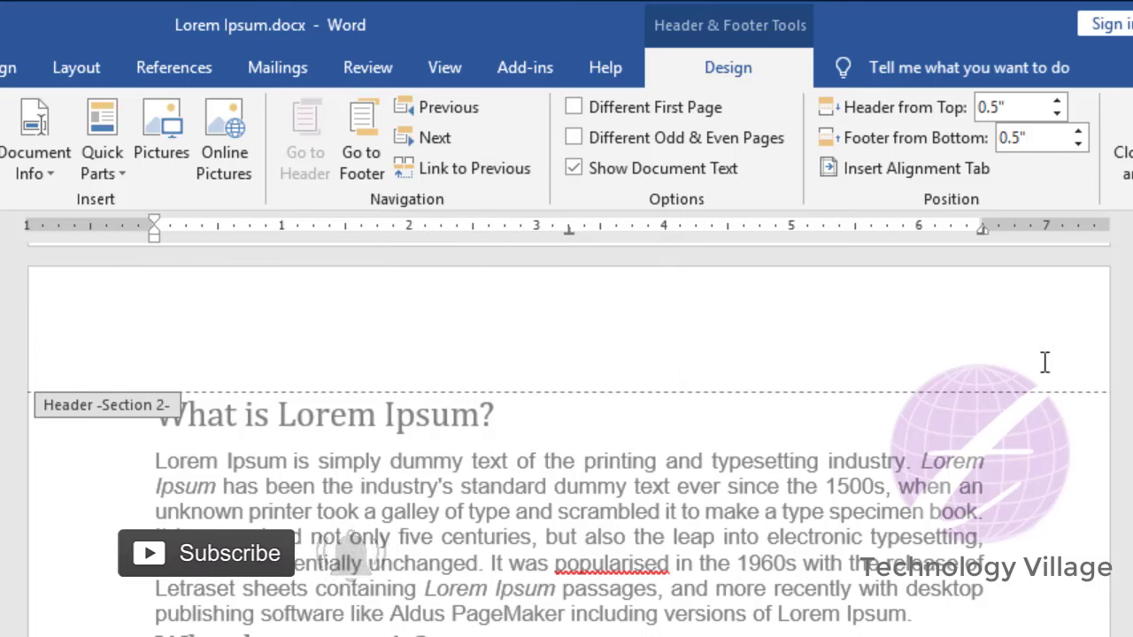
left_click(487, 173)
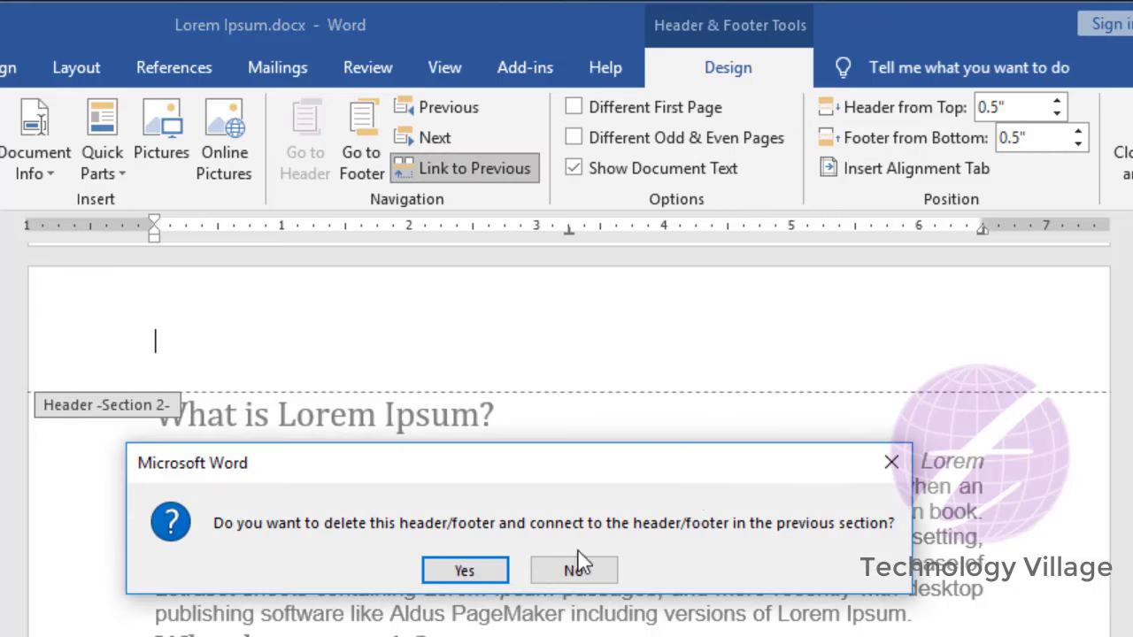
left_click(486, 574)
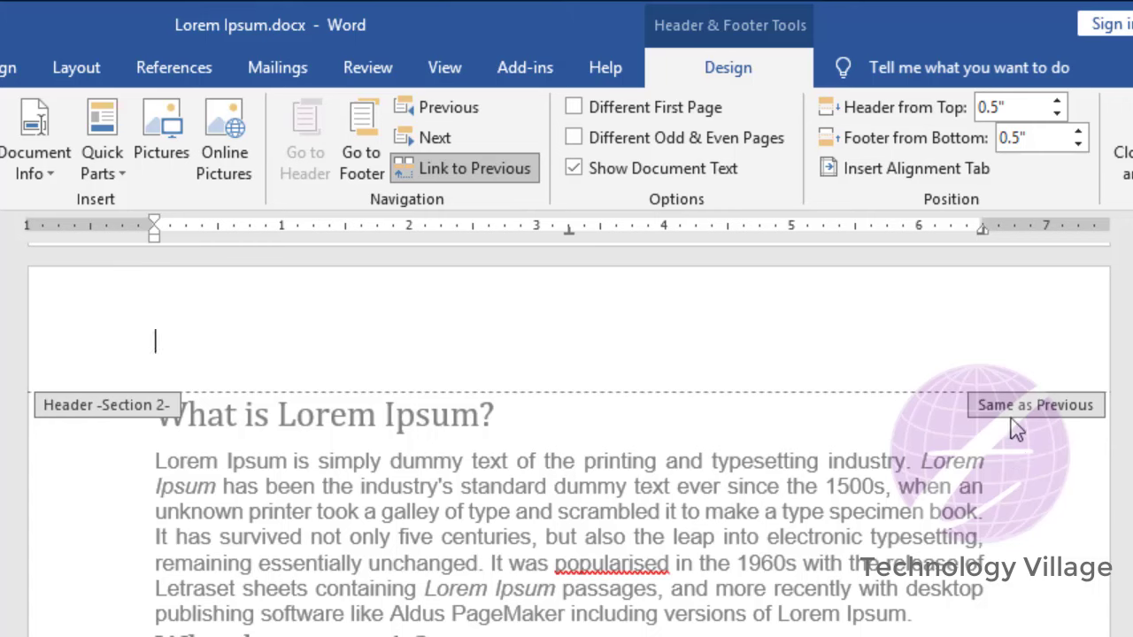
left_click(479, 166)
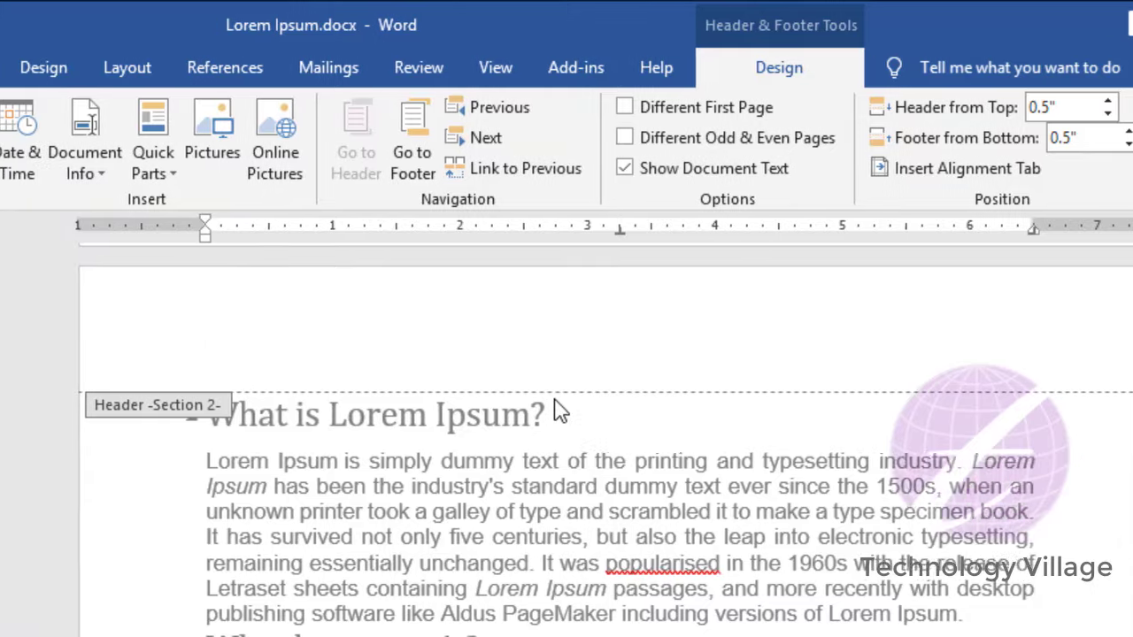
left_click(177, 181)
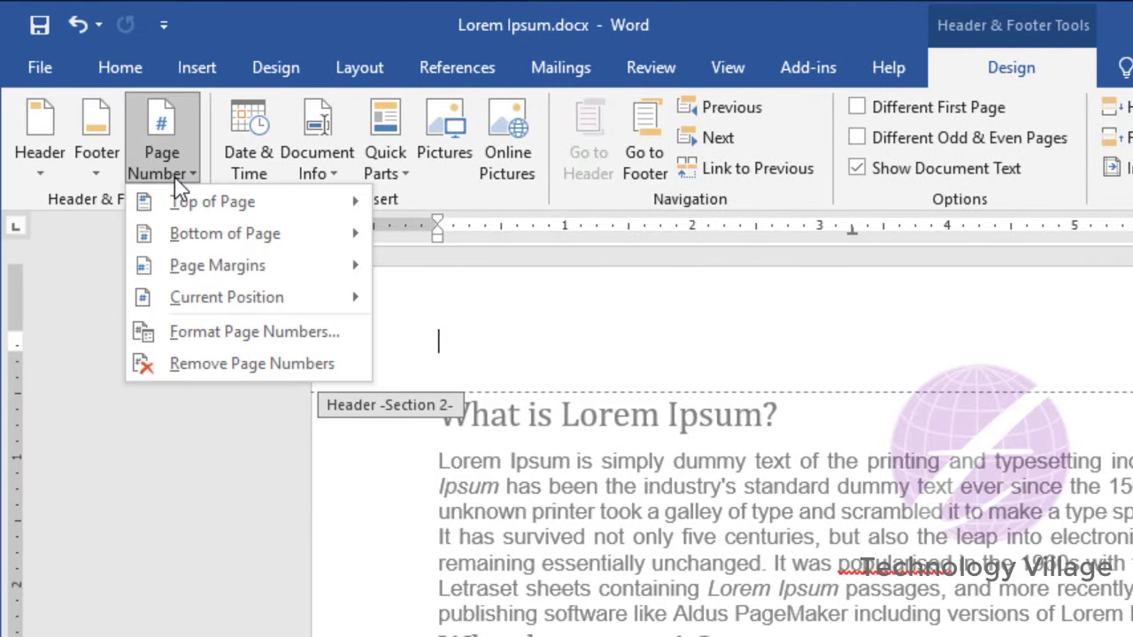
mouse_move(212, 202)
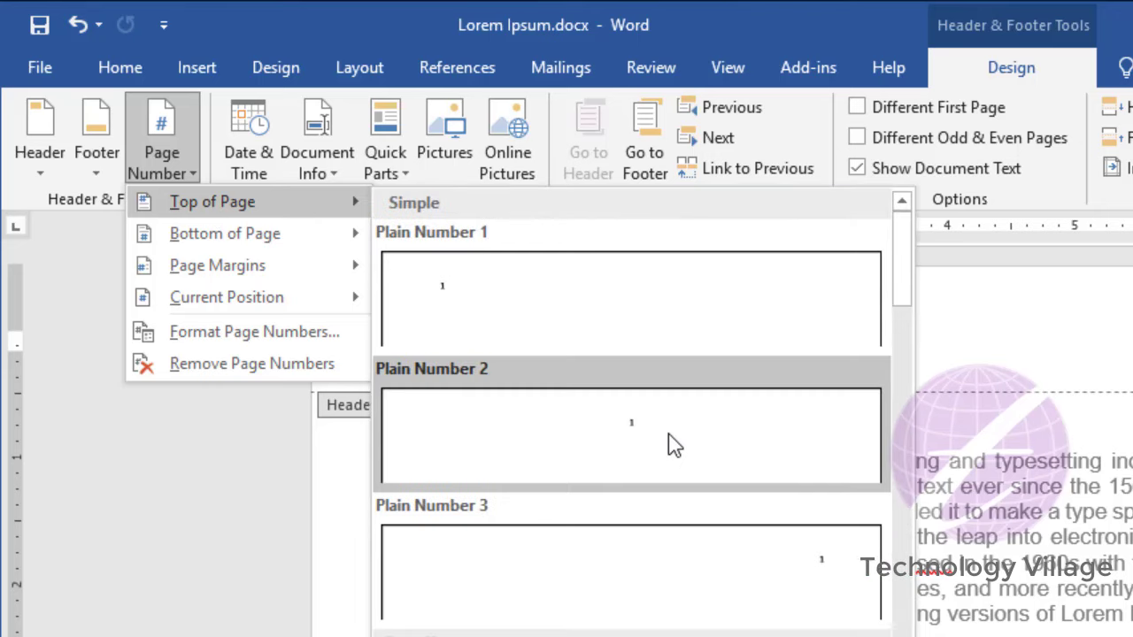
Insert a Plain Number 2 page number at the top of section 2 and review the pages.
left_click(672, 446)
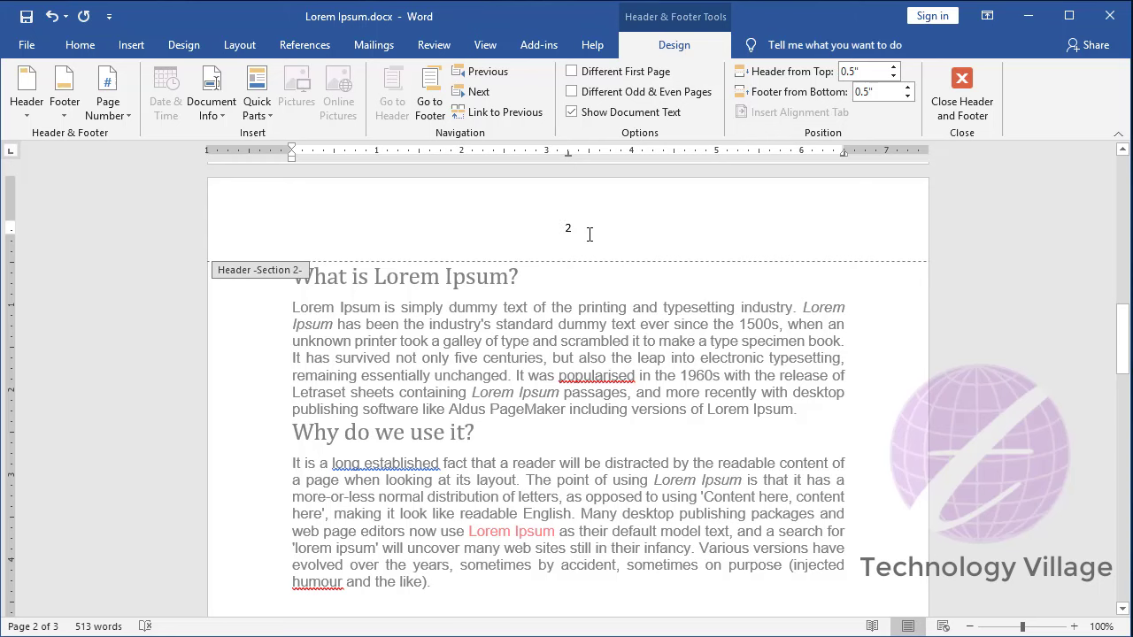
scroll(591, 239, "up", 6)
scroll(602, 239, "up", 4)
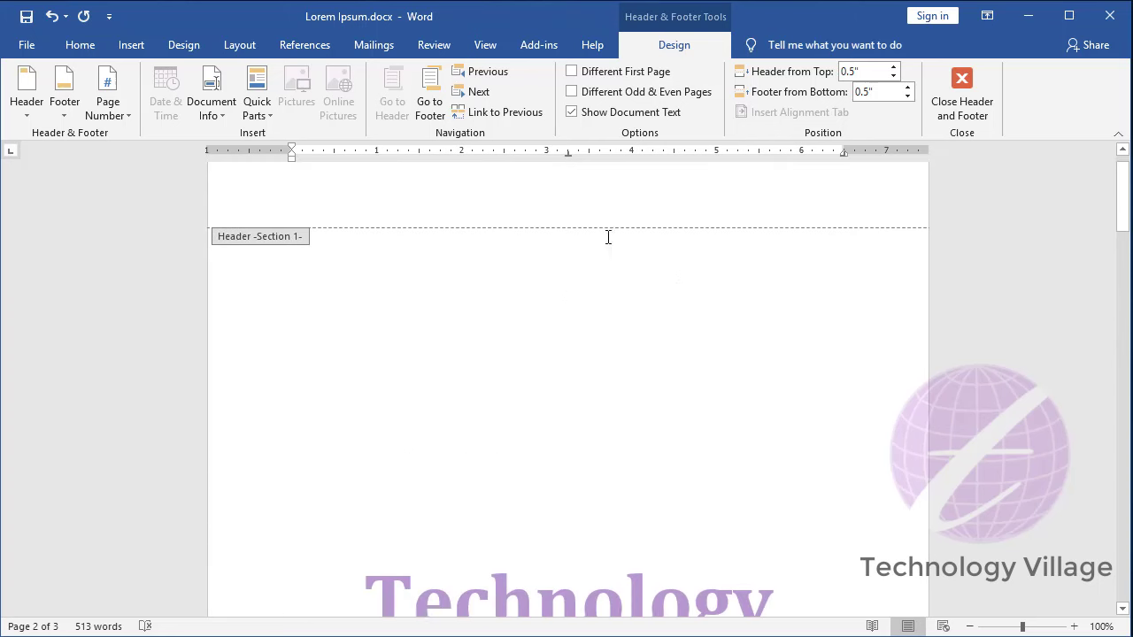
scroll(610, 251, "down", 5)
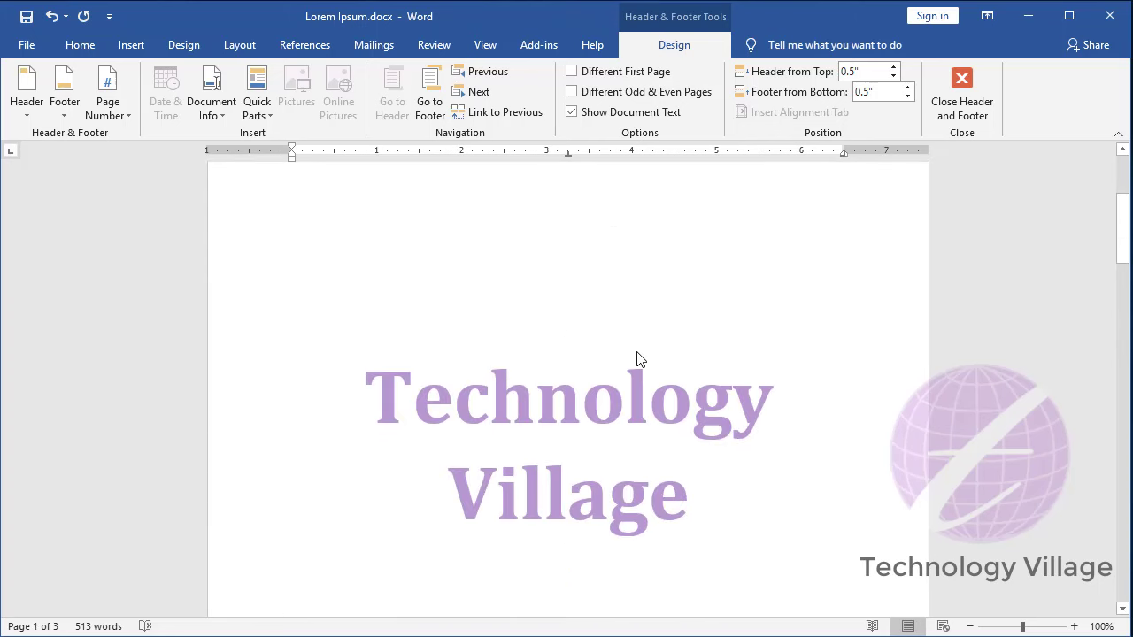
scroll(633, 363, "down", 8)
scroll(633, 387, "down", 3)
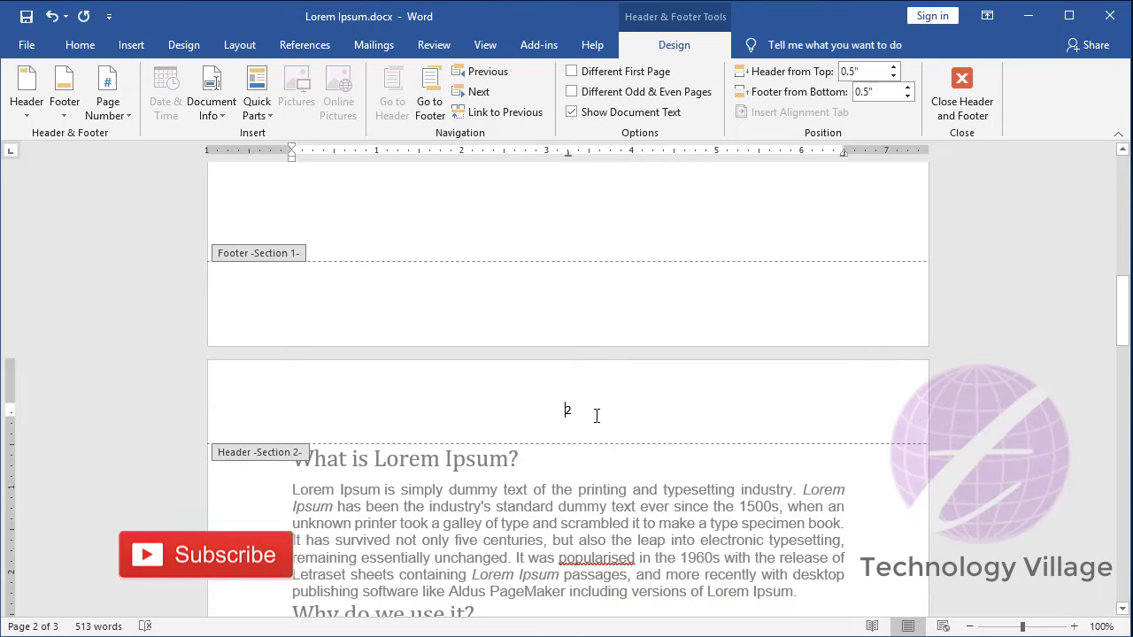
scroll(597, 416, "down", 6)
scroll(597, 417, "down", 10)
scroll(596, 422, "down", 8)
scroll(596, 423, "up", 3)
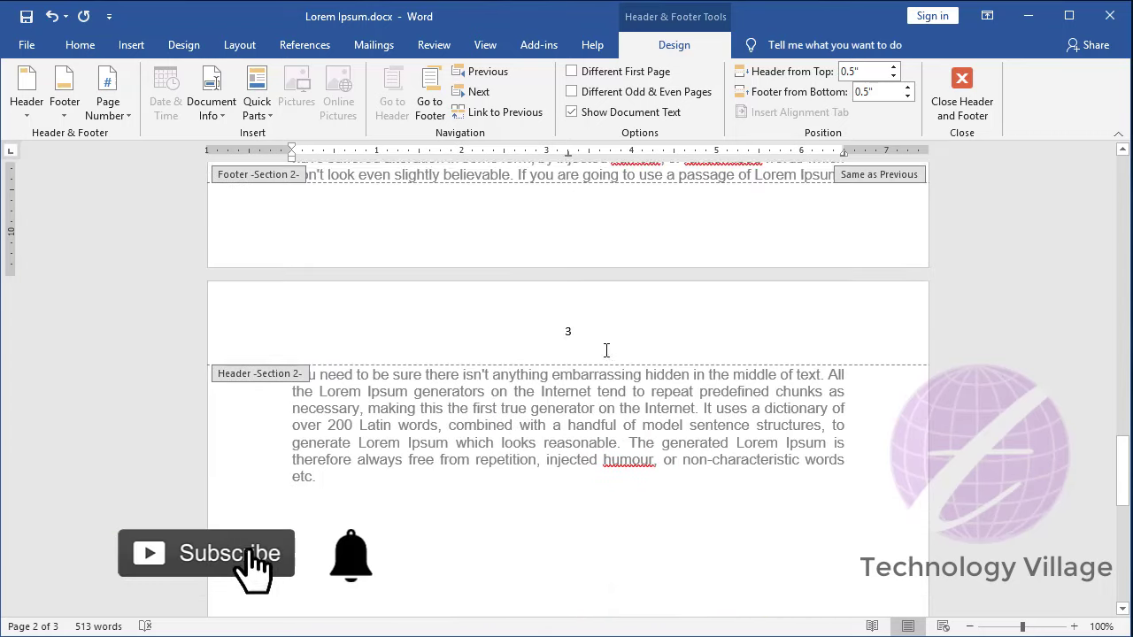
scroll(590, 354, "up", 1)
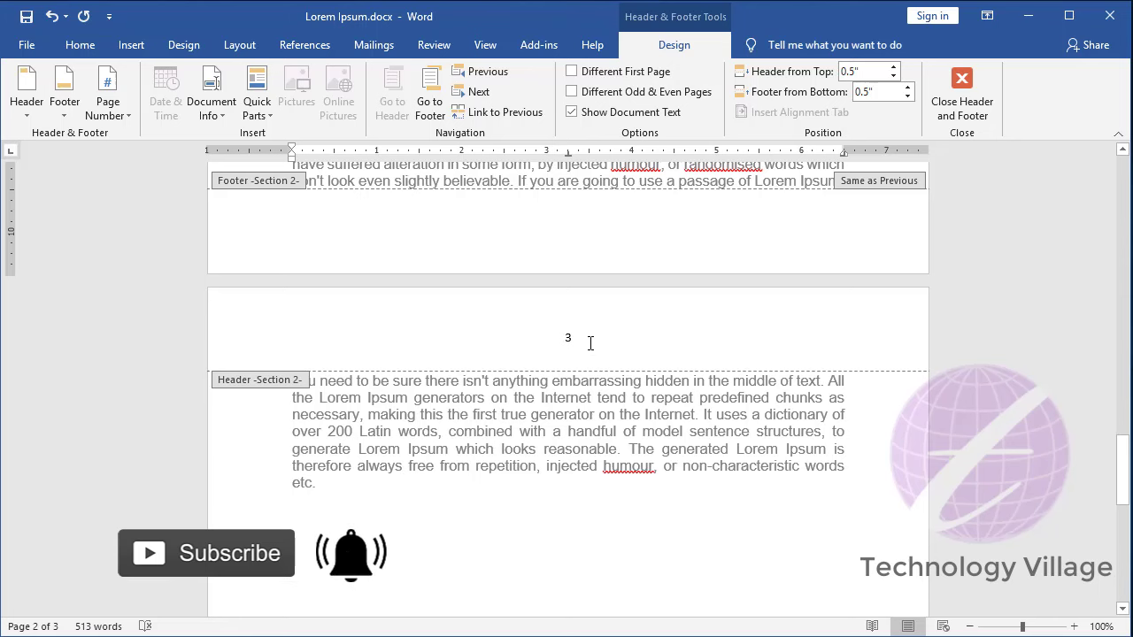
scroll(590, 344, "up", 7)
scroll(594, 347, "up", 6)
scroll(598, 352, "up", 4)
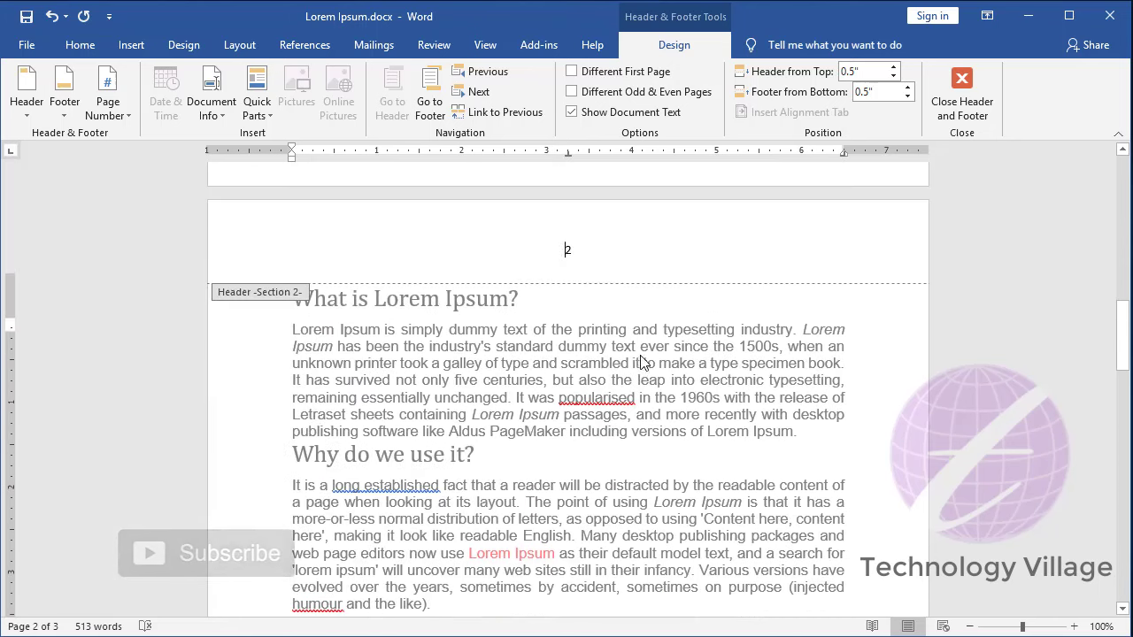
scroll(576, 337, "up", 2)
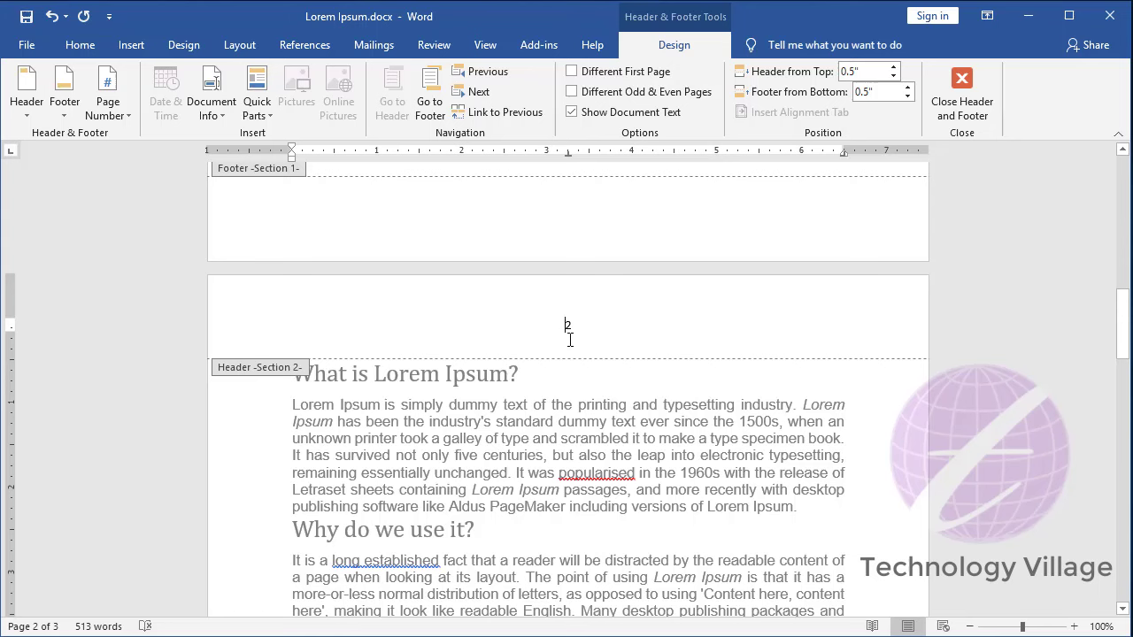
Delete the page number from section 2's header and reopen the Page Number menu.
left_click(593, 331)
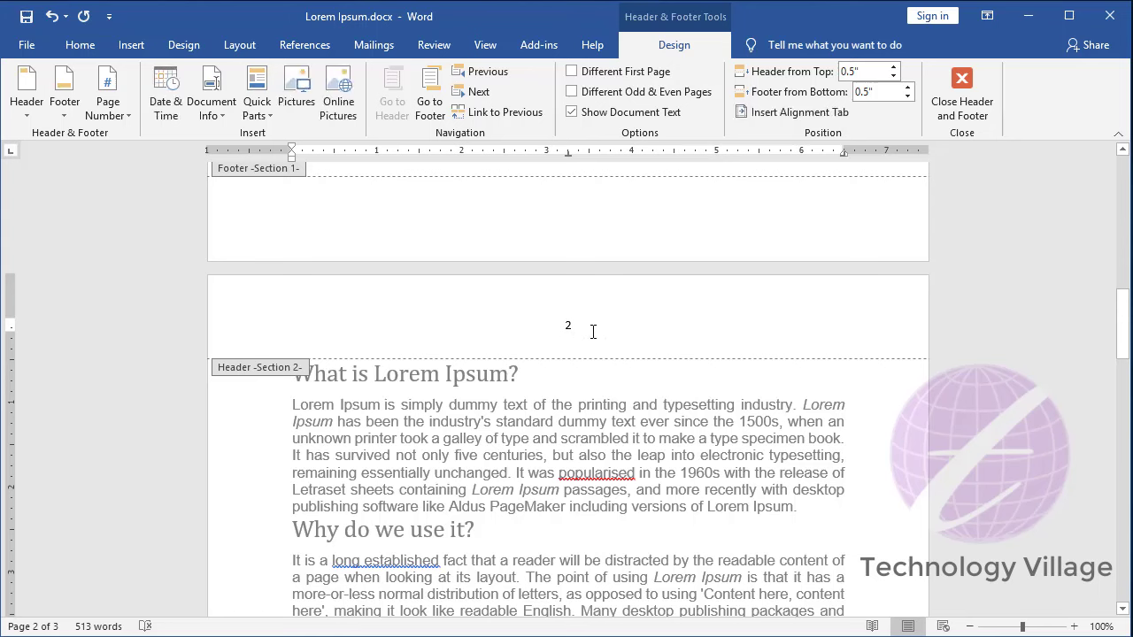
key("Delete")
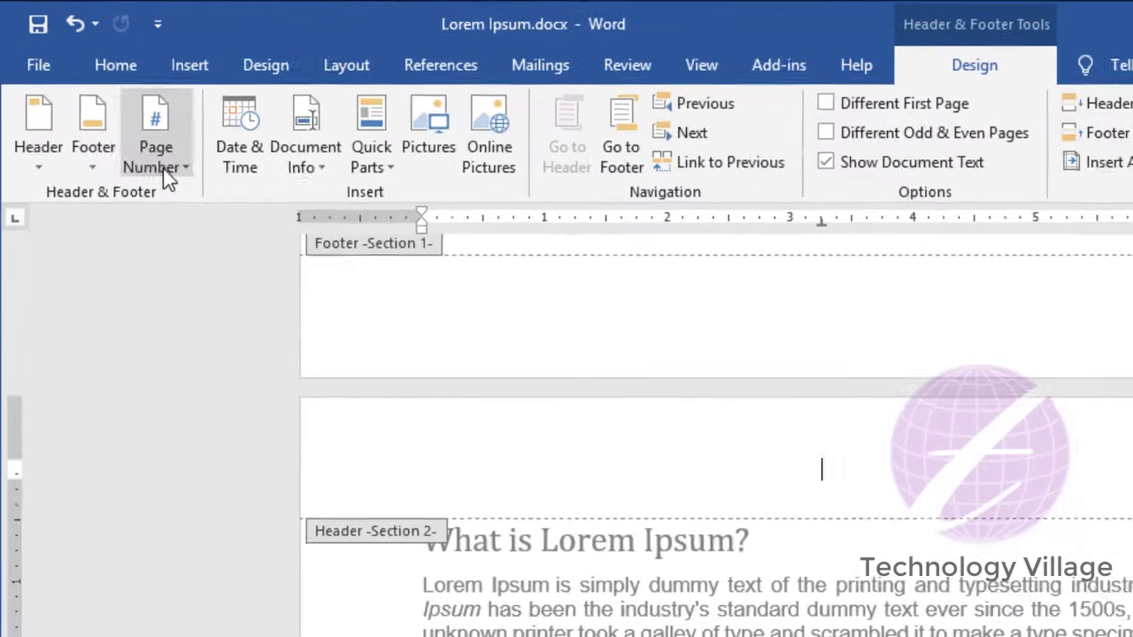
left_click(163, 168)
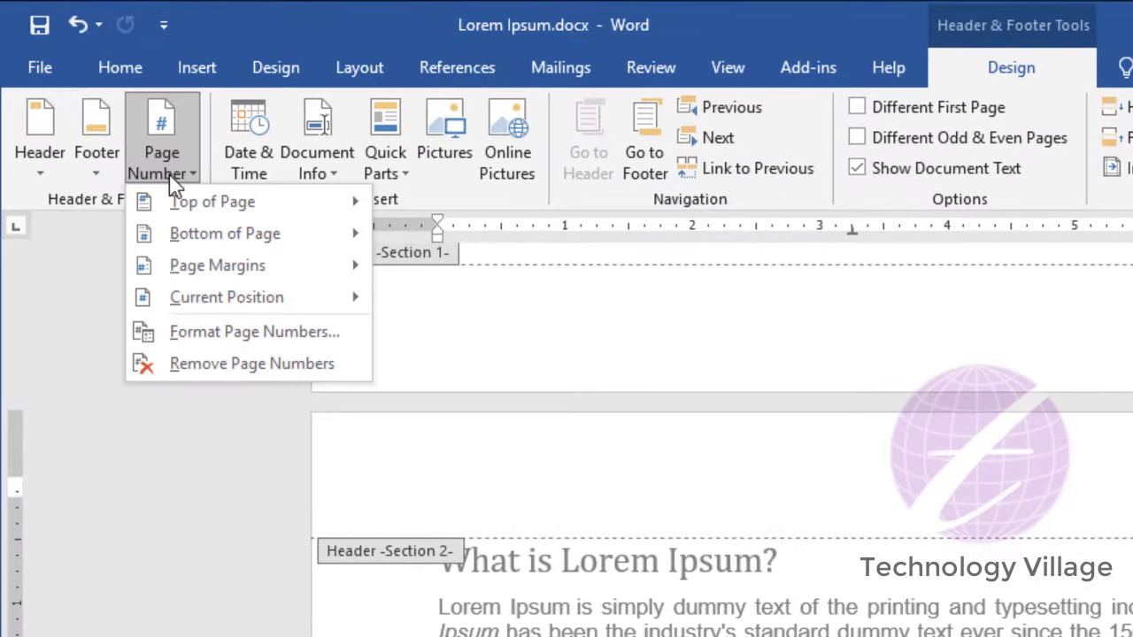
Format section 2's page numbers to start at 1.
left_click(265, 329)
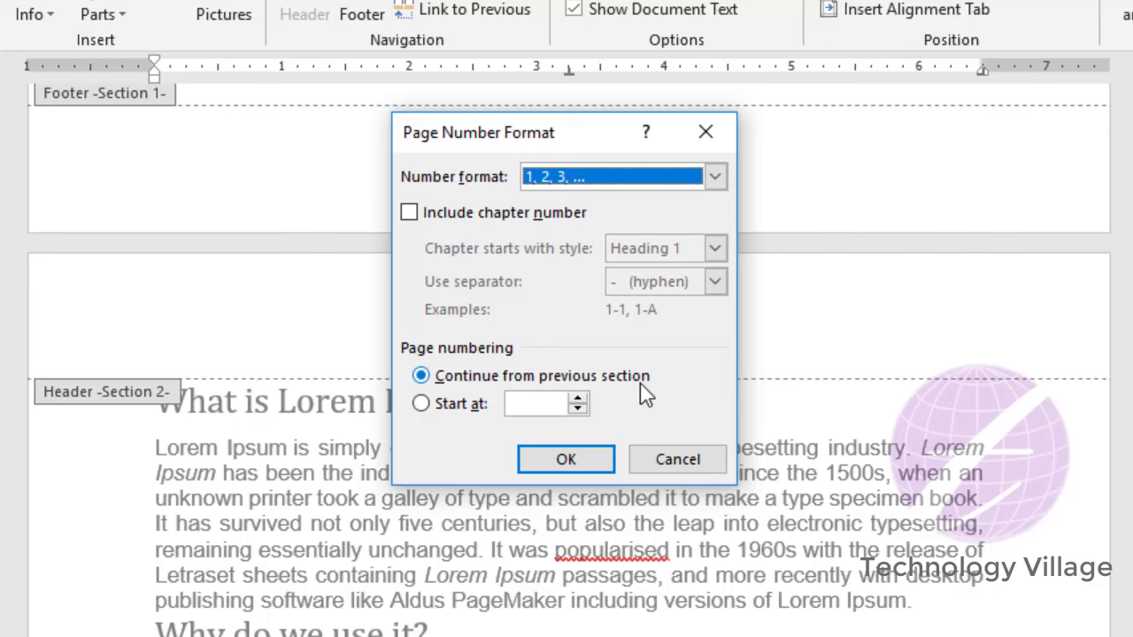
left_click(419, 405)
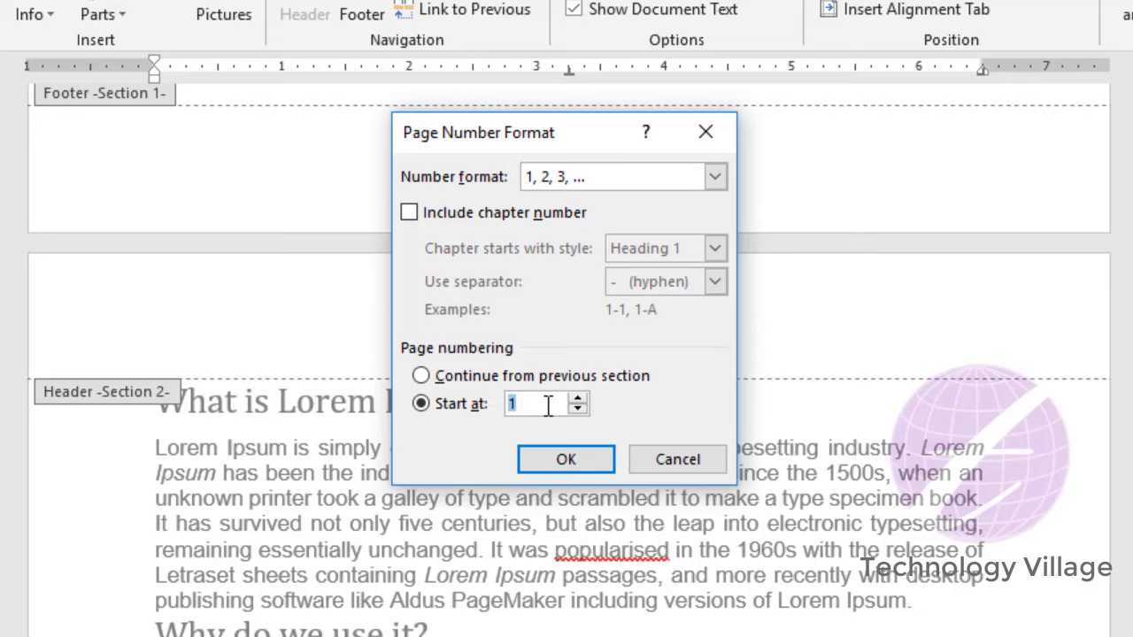
left_click(570, 455)
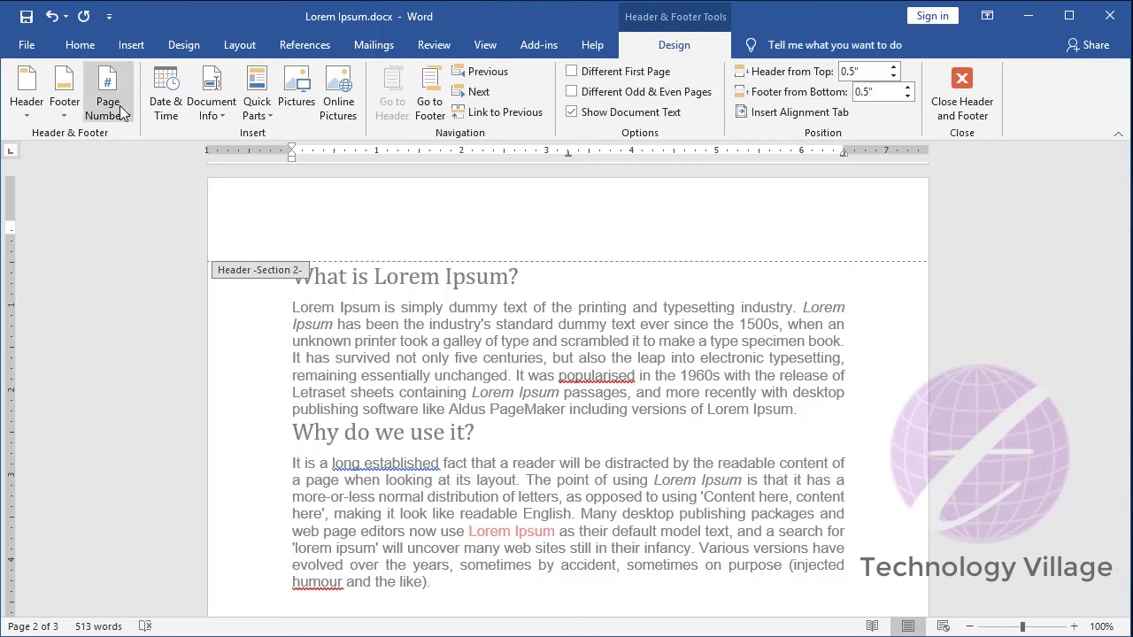
Insert a Plain Number 2 centred page number in section 2's header and check it reads 1, 2.
left_click(123, 112)
mouse_move(142, 134)
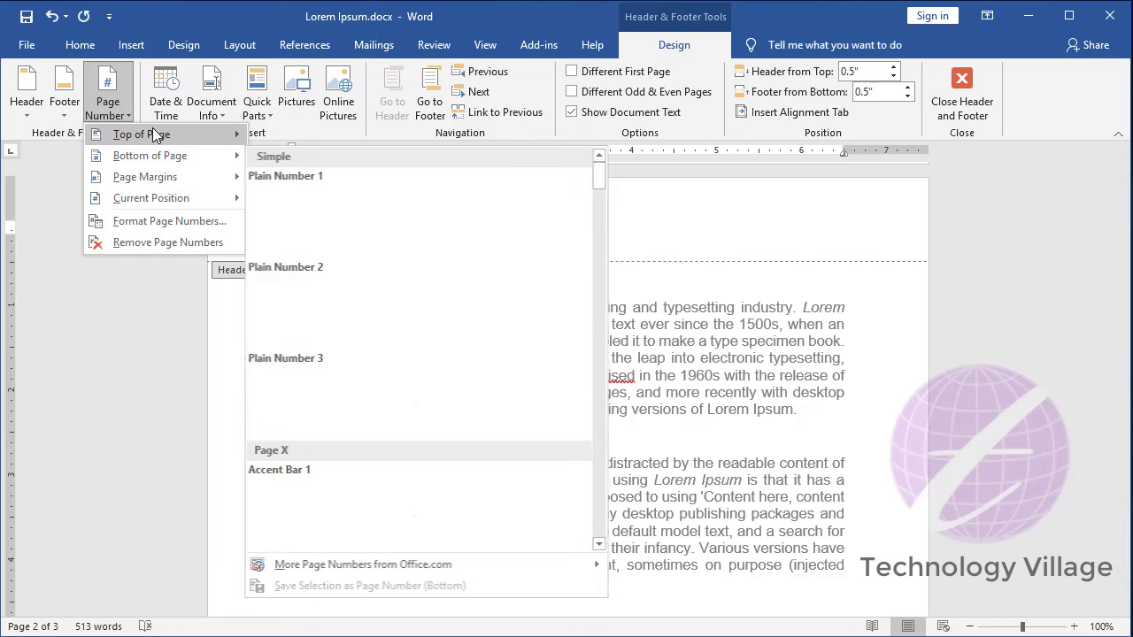
left_click(431, 285)
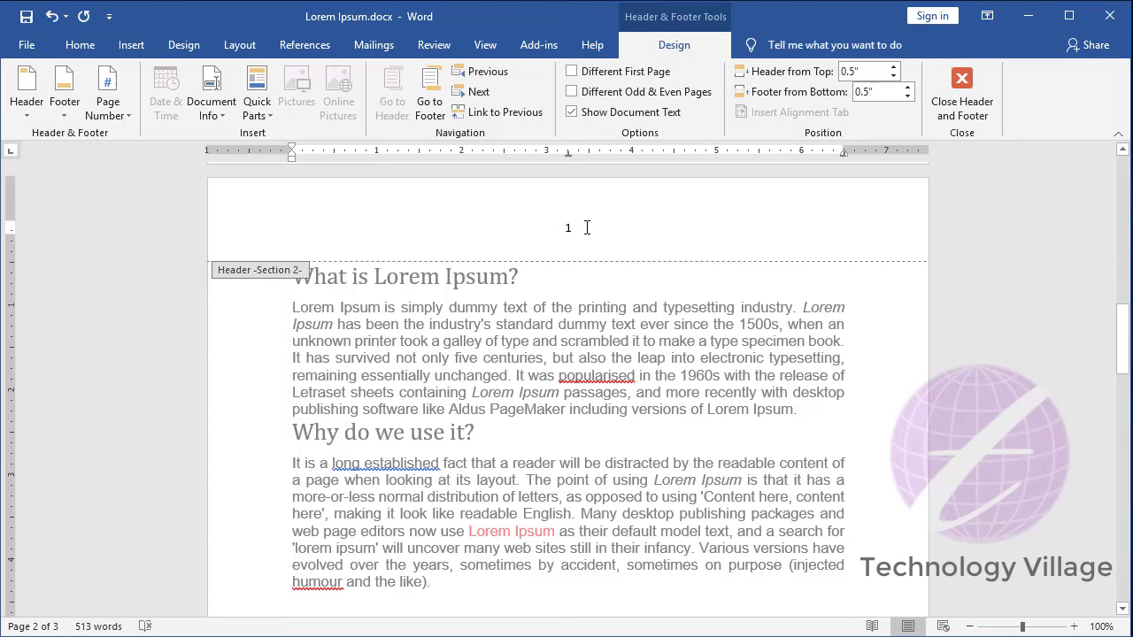
scroll(719, 350, "down", 5)
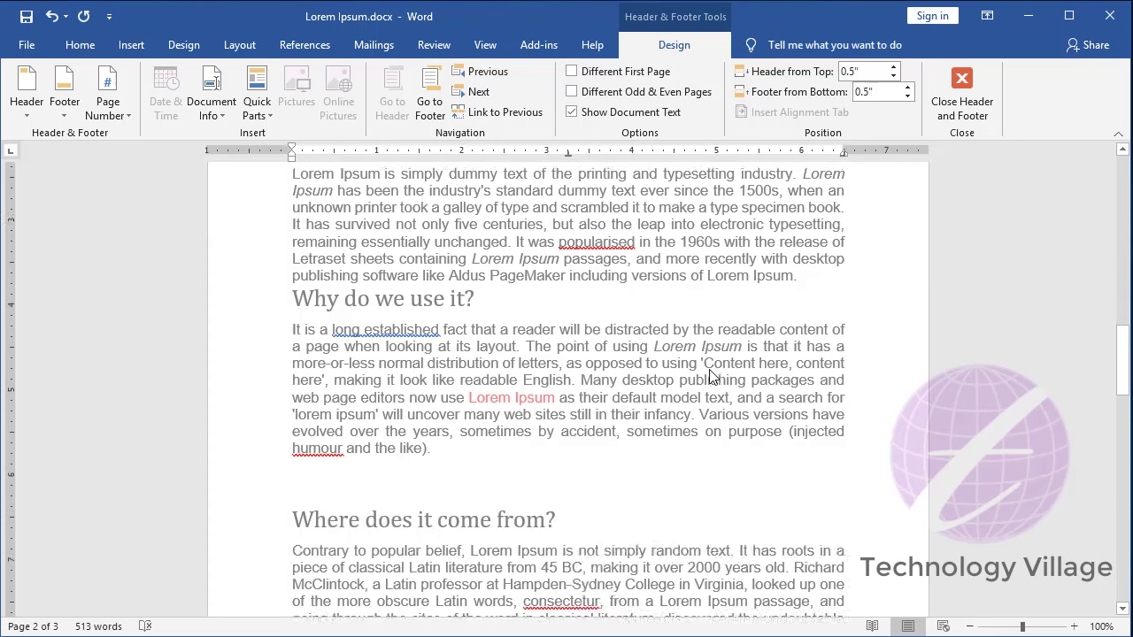
scroll(673, 336, "down", 7)
scroll(584, 319, "down", 5)
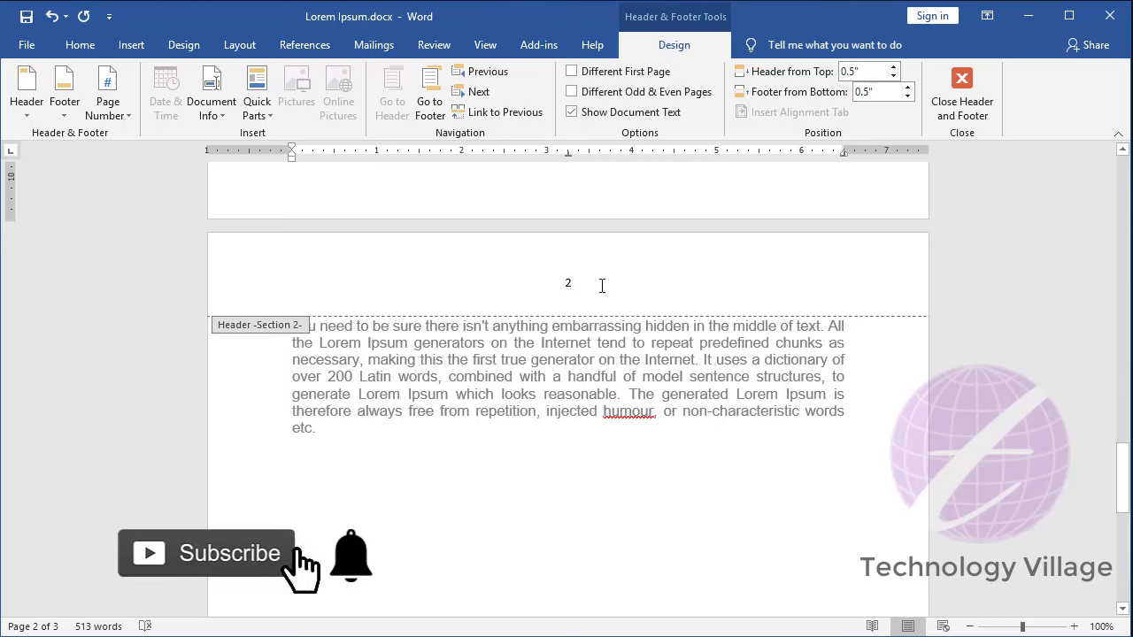
left_click(962, 93)
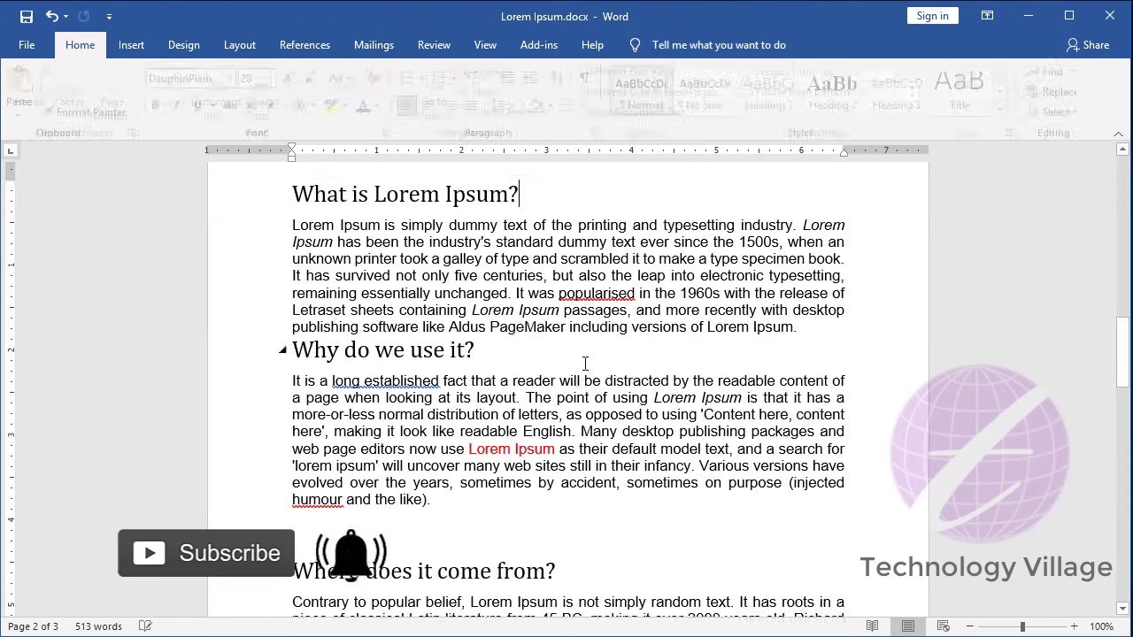
scroll(601, 339, "down", 5)
scroll(600, 339, "down", 10)
left_click(342, 462)
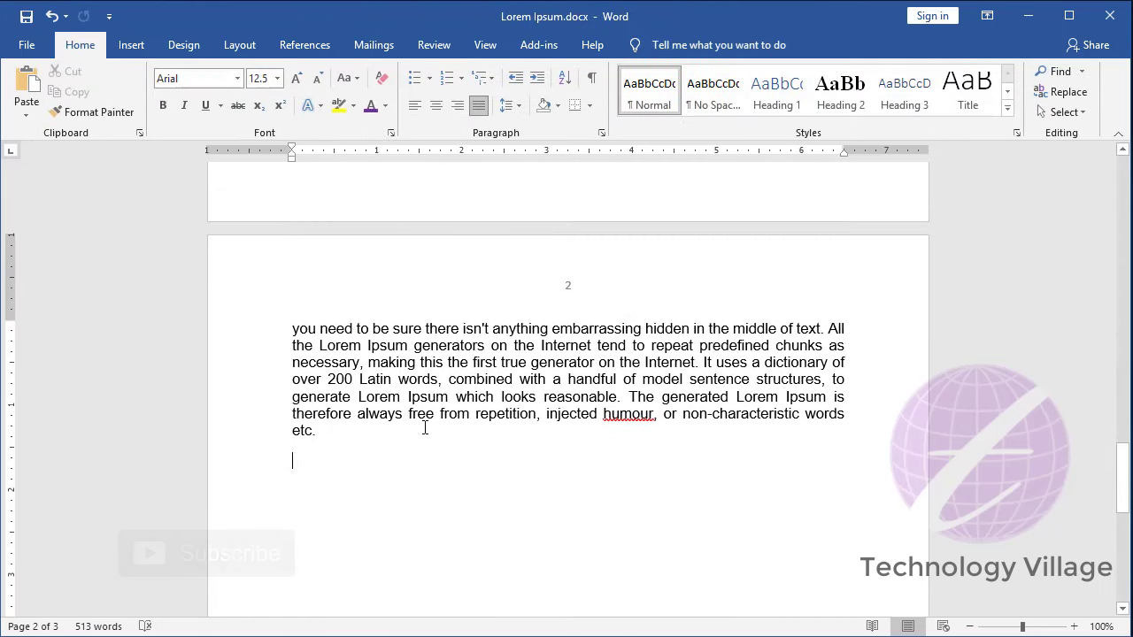
key("Down")
key("ctrl+Return")
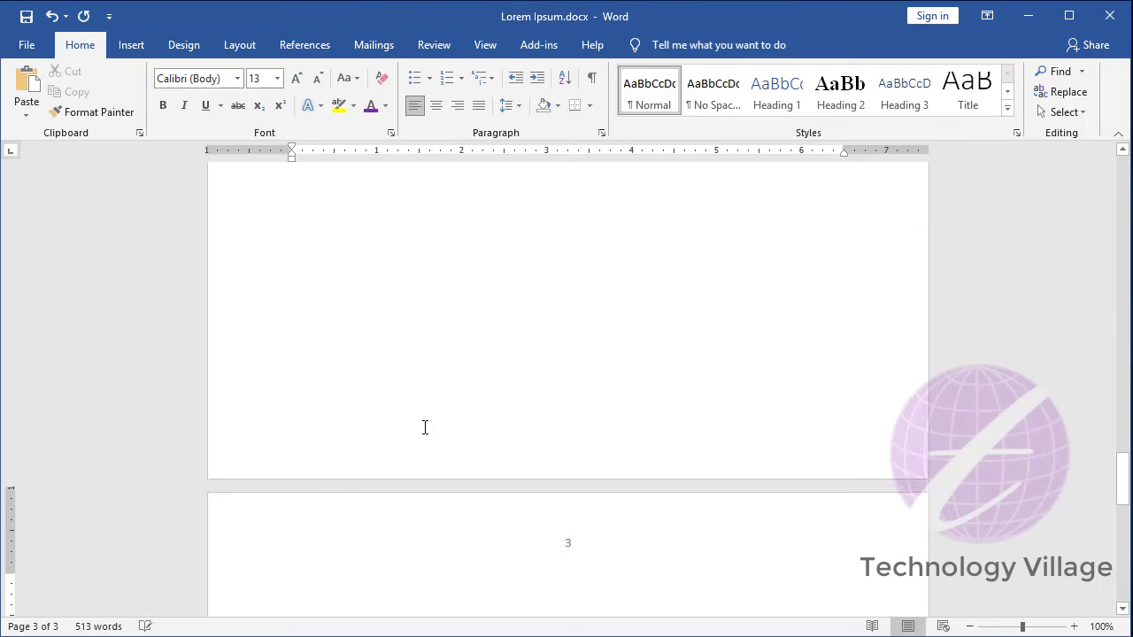
scroll(569, 425, "down", 3)
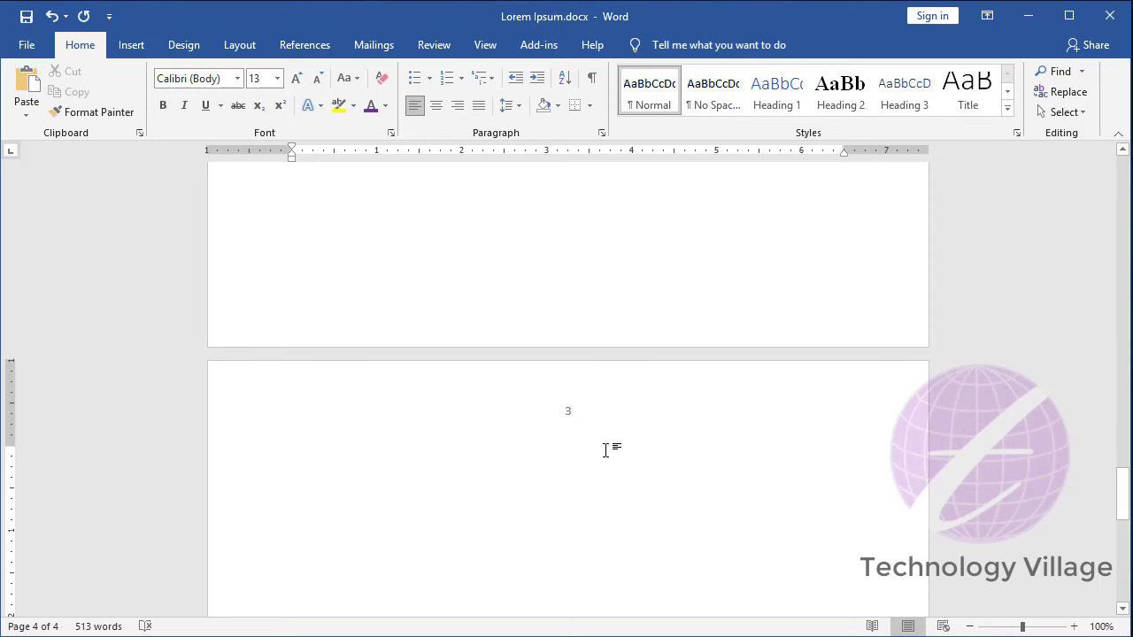
Add a Next Page section break at the document end and scroll through to check the page numbers.
left_click(246, 51)
left_click(226, 72)
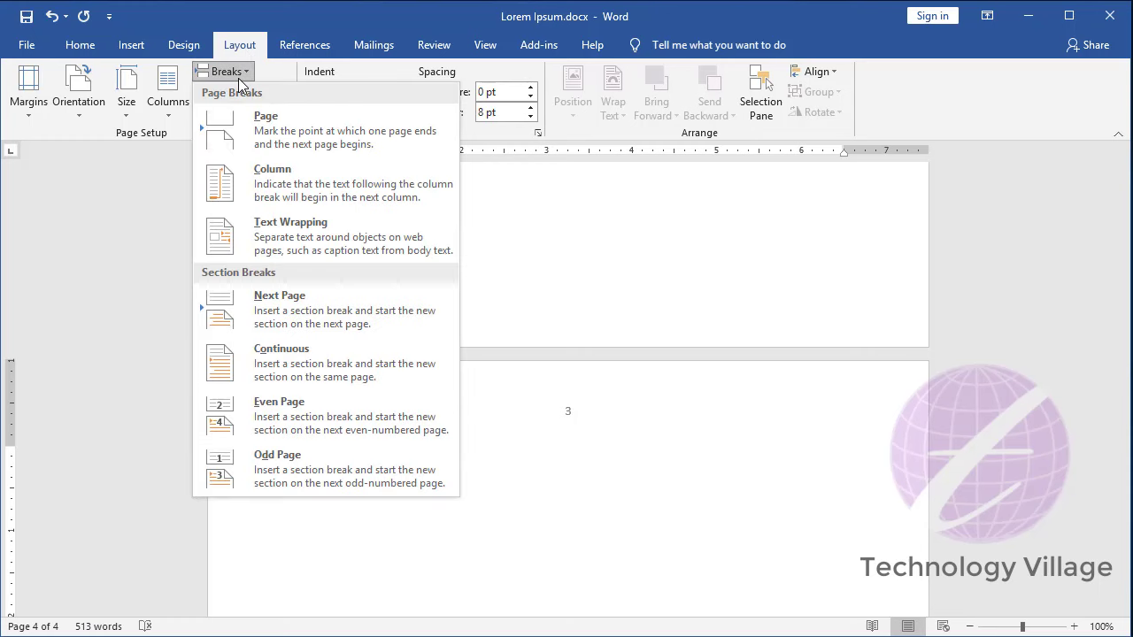
left_click(300, 304)
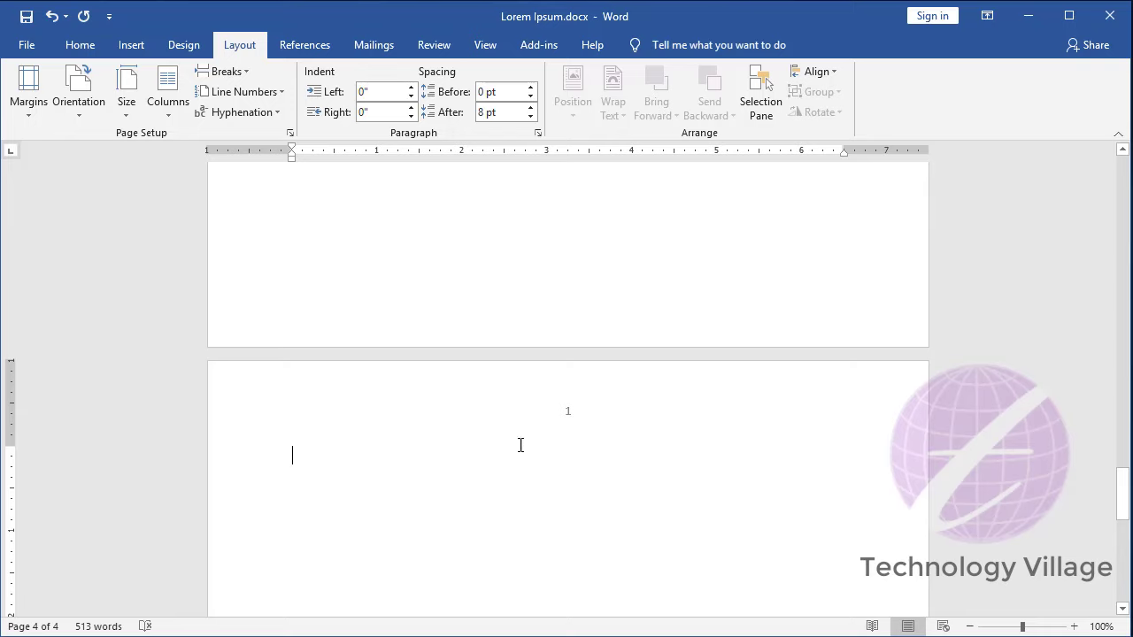
scroll(587, 411, "up", 5)
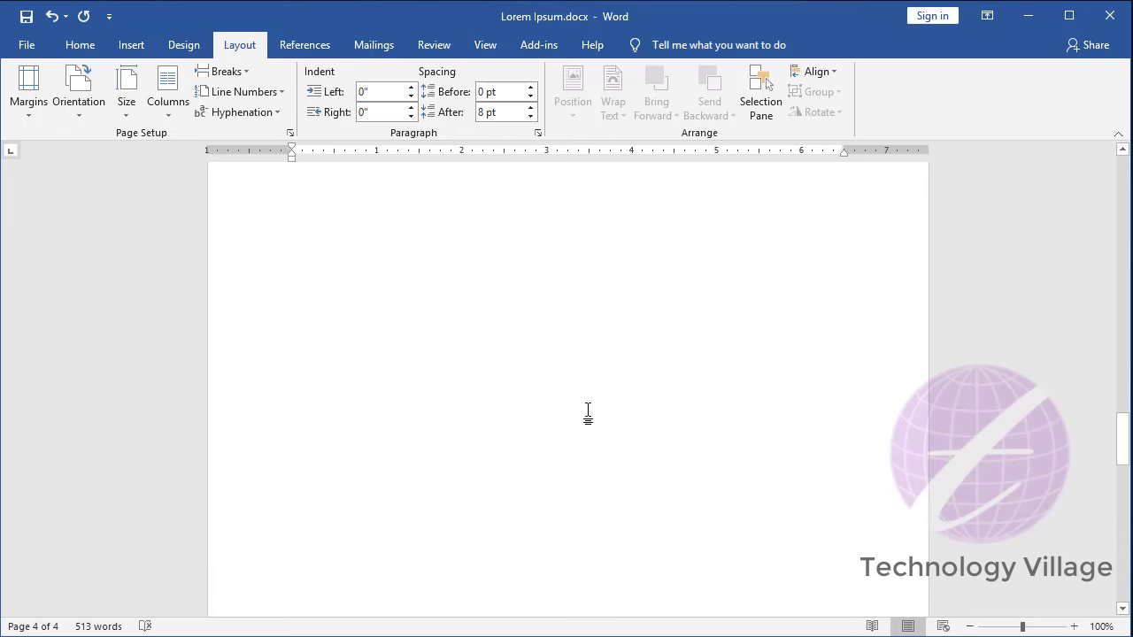
scroll(575, 354, "up", 20)
scroll(571, 328, "up", 3)
scroll(573, 337, "up", 1)
scroll(574, 338, "up", 9)
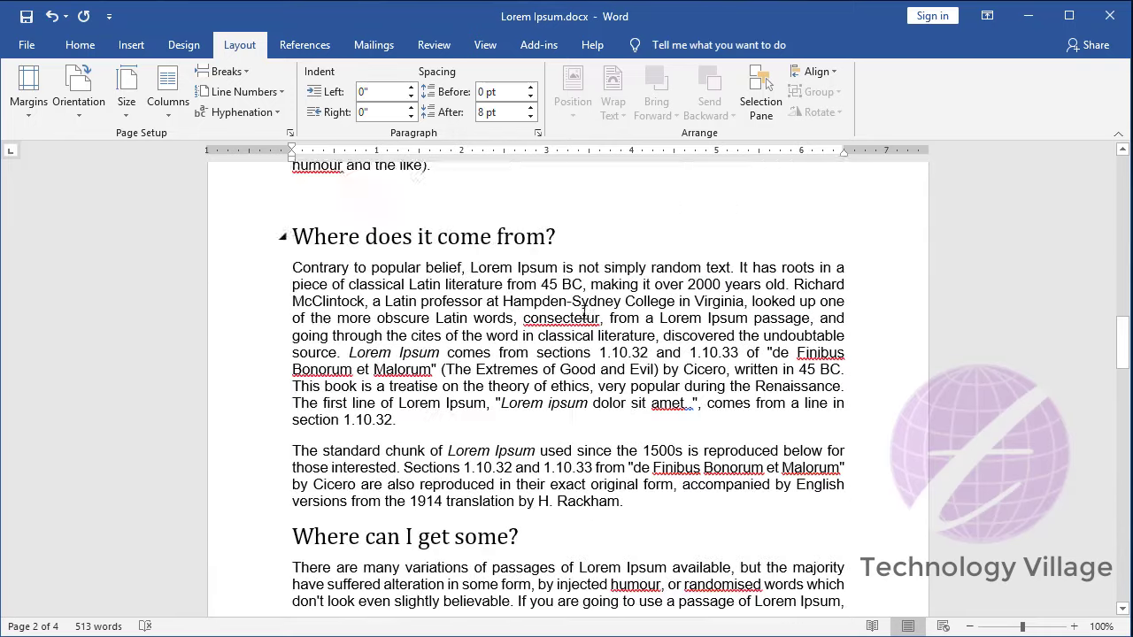
scroll(575, 327, "up", 4)
scroll(580, 310, "up", 3)
scroll(584, 291, "up", 1)
scroll(584, 290, "up", 1)
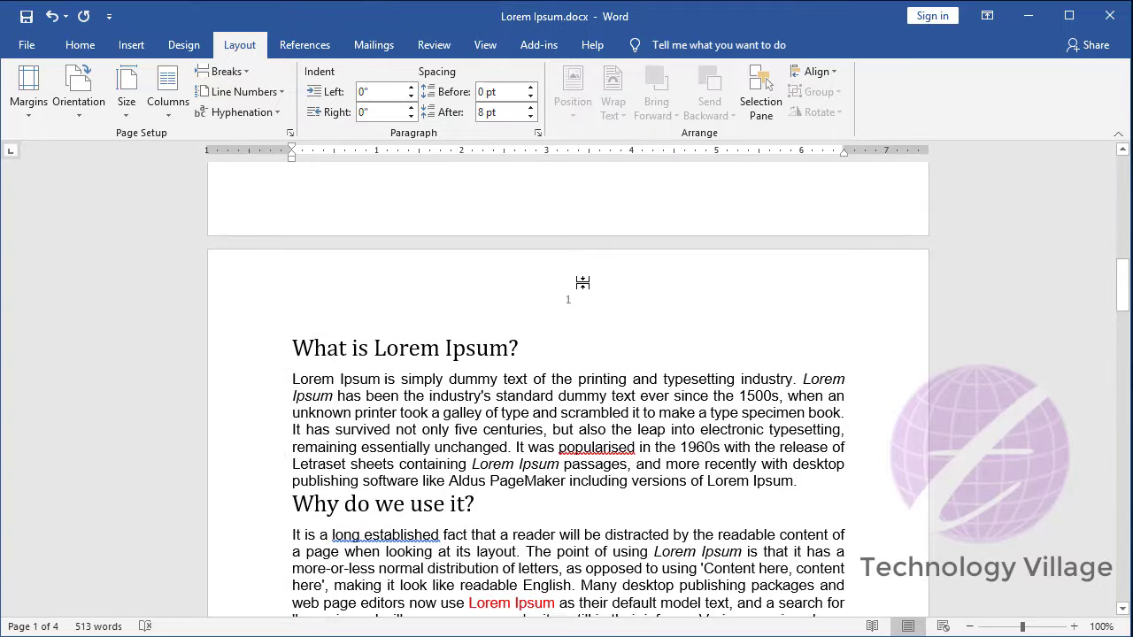
scroll(585, 336, "up", 2)
scroll(589, 381, "down", 5)
scroll(598, 385, "down", 8)
scroll(598, 385, "down", 2)
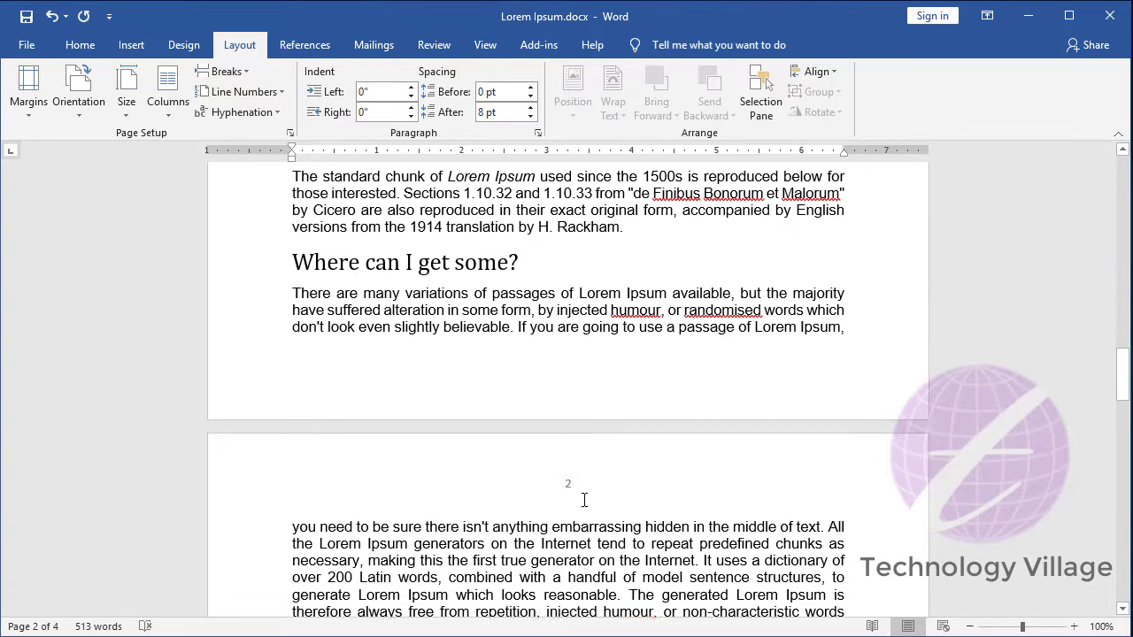
scroll(588, 416, "down", 2)
scroll(581, 418, "down", 5)
scroll(580, 415, "down", 9)
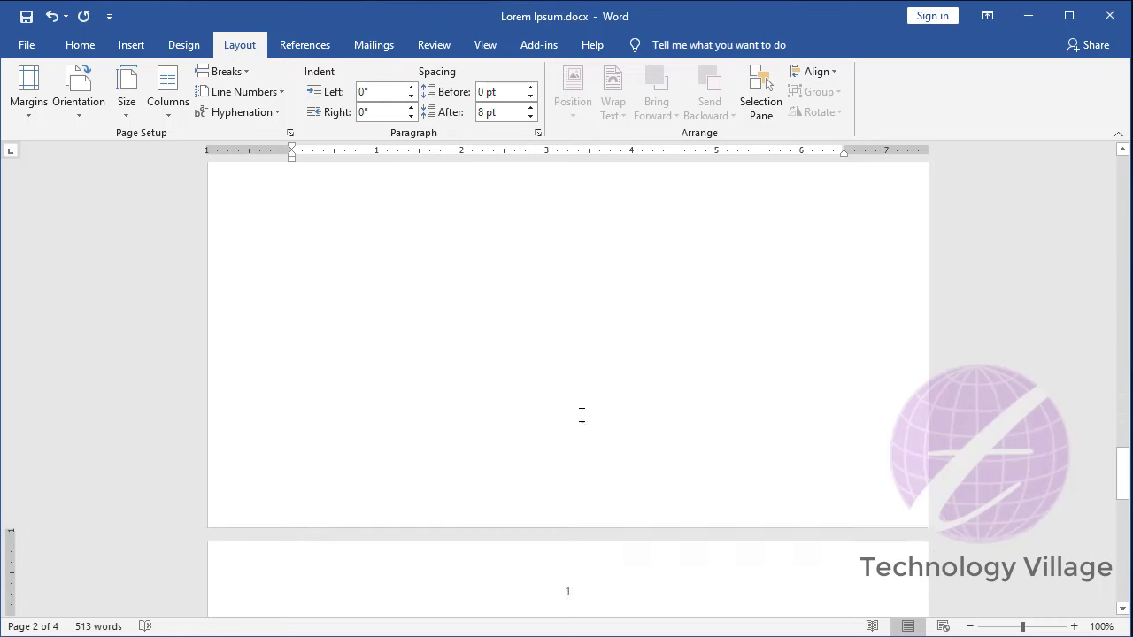
scroll(584, 403, "down", 6)
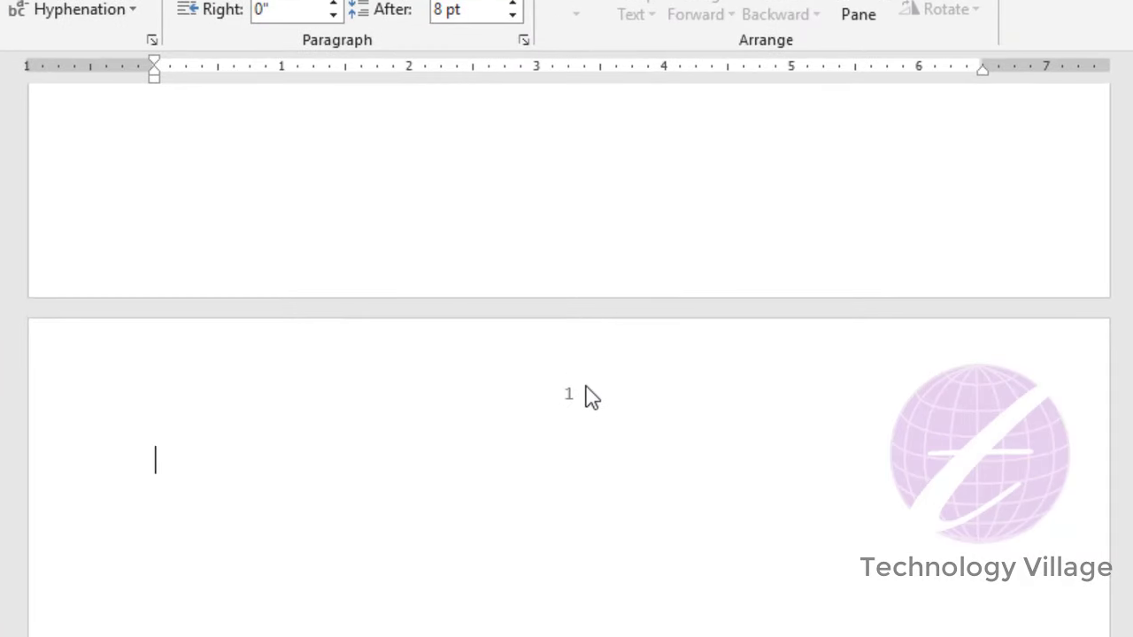
Unlink the last section's header from section 2, delete its page number, and close the header.
right_click(585, 390)
left_click(655, 403)
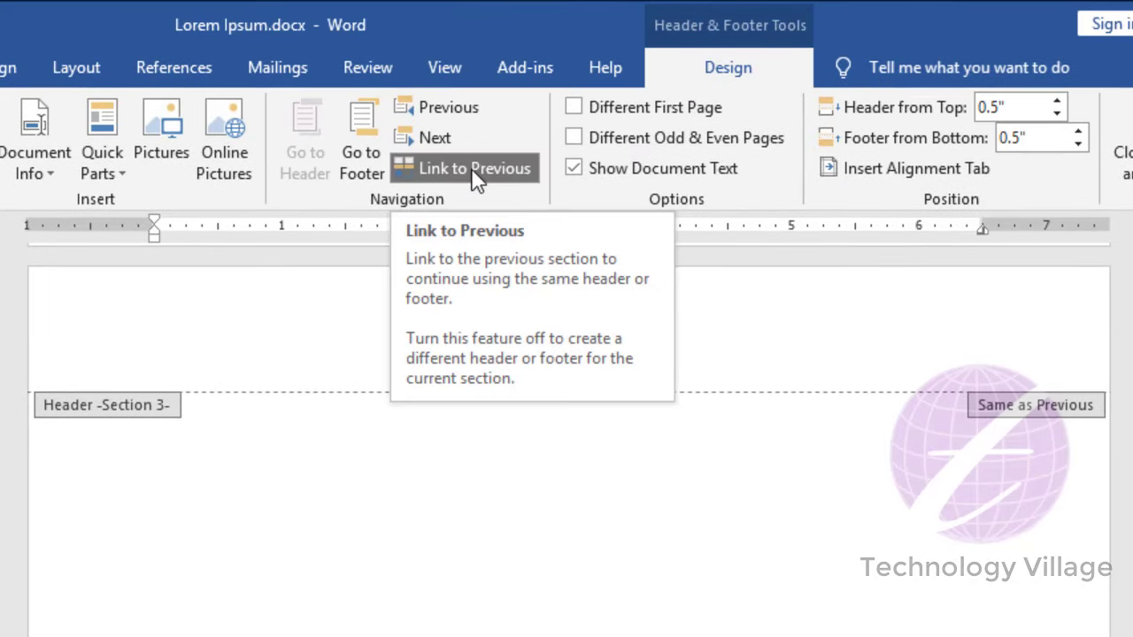
left_click(475, 173)
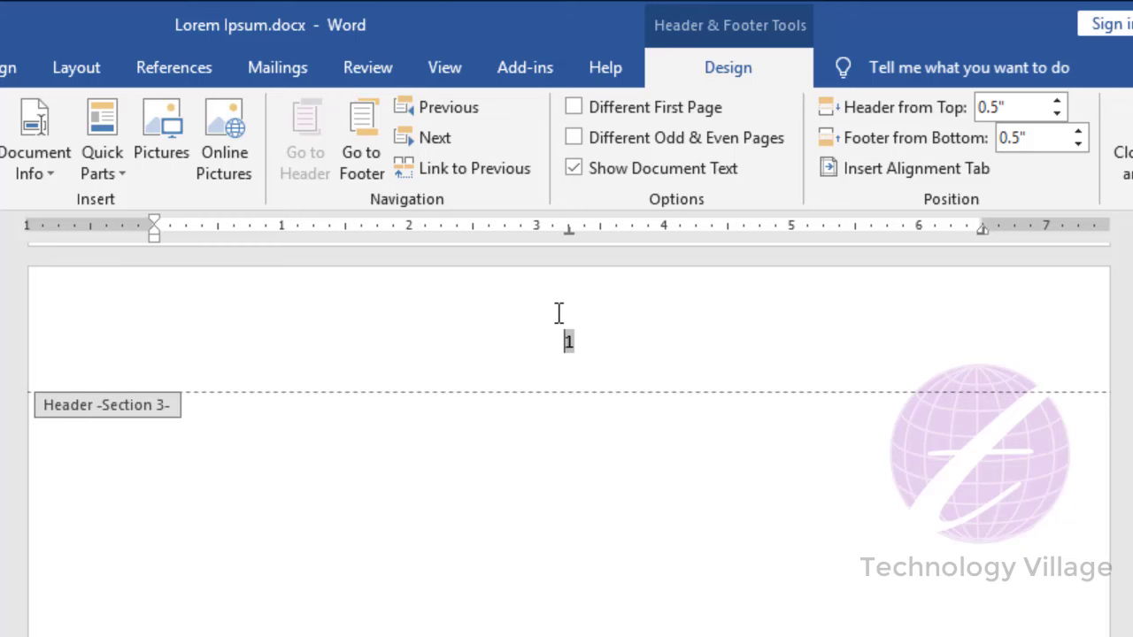
left_click(601, 347)
key("BackSpace")
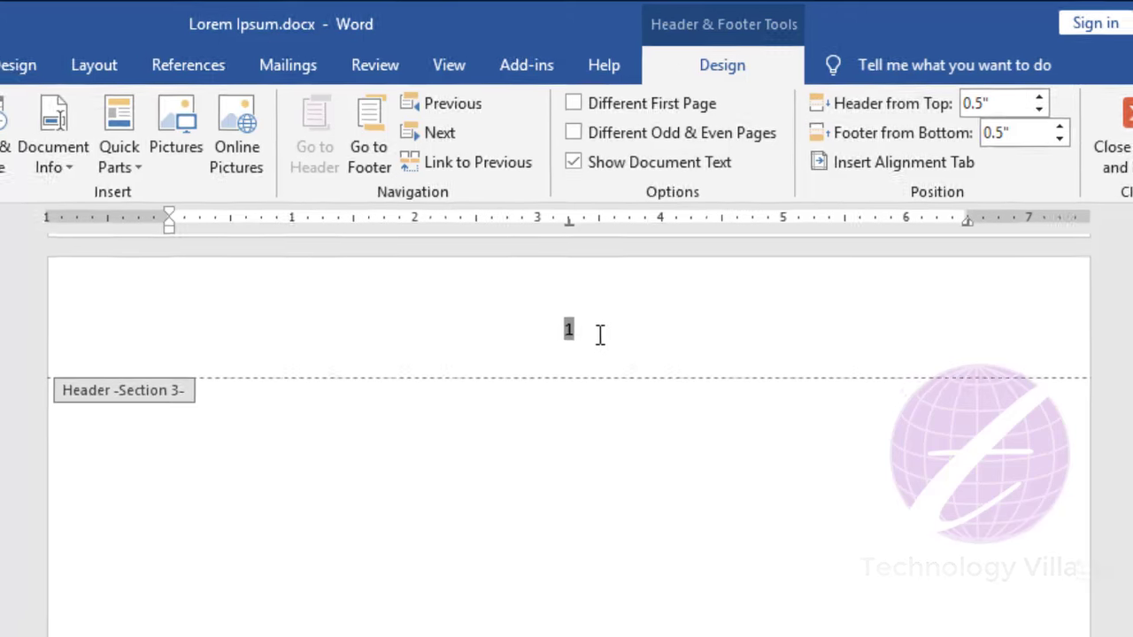
key("BackSpace")
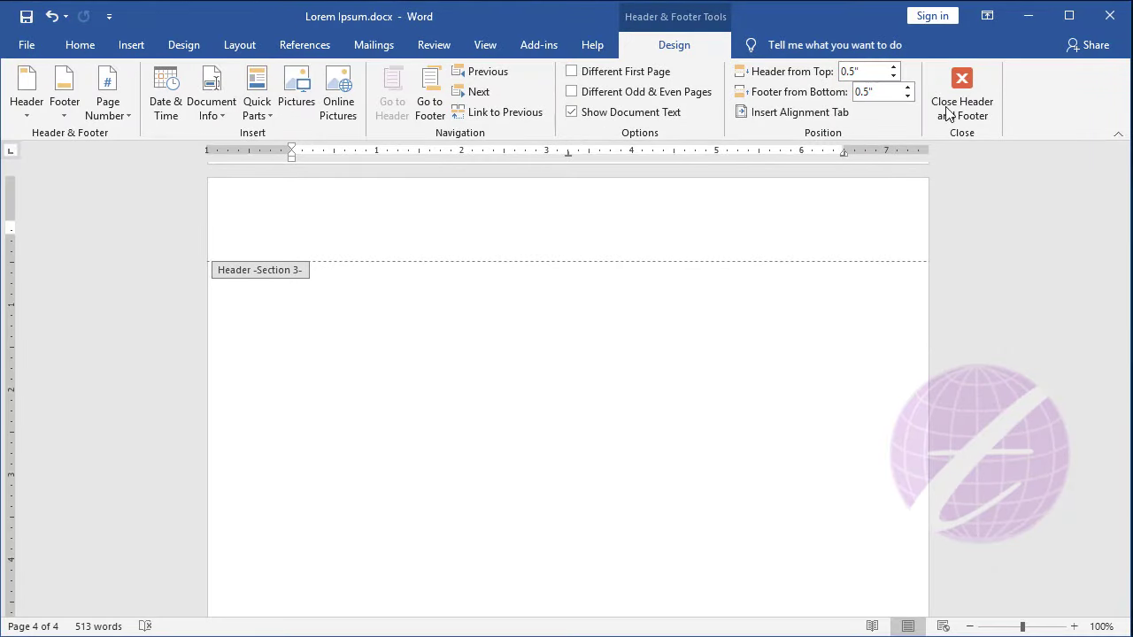
left_click(956, 106)
scroll(588, 502, "up", 10)
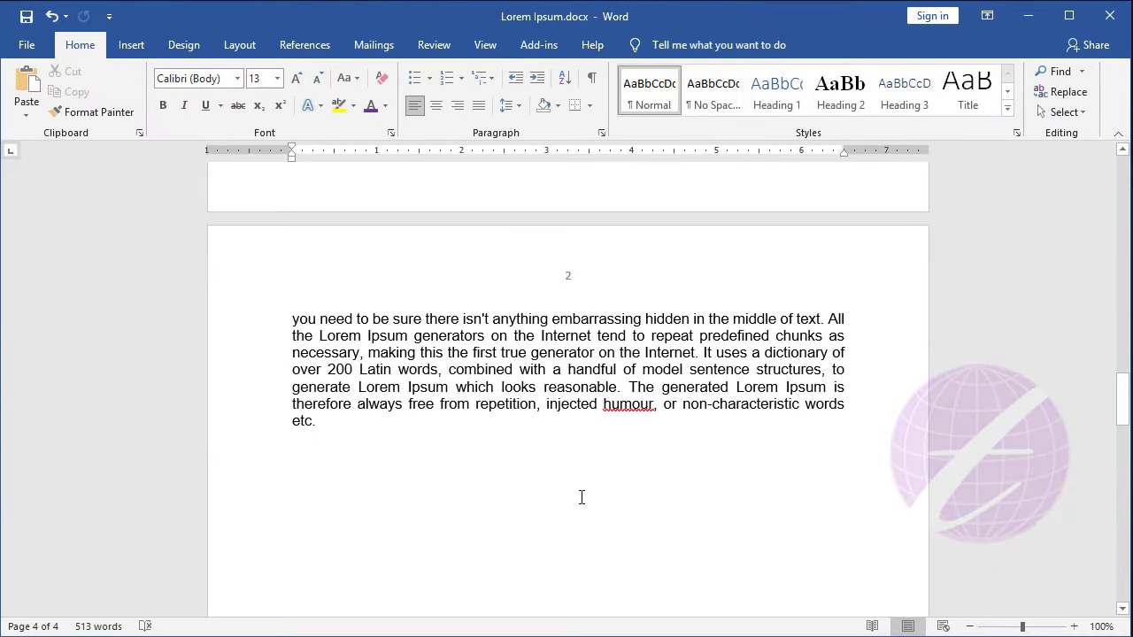
scroll(581, 499, "up", 2)
scroll(582, 396, "down", 3)
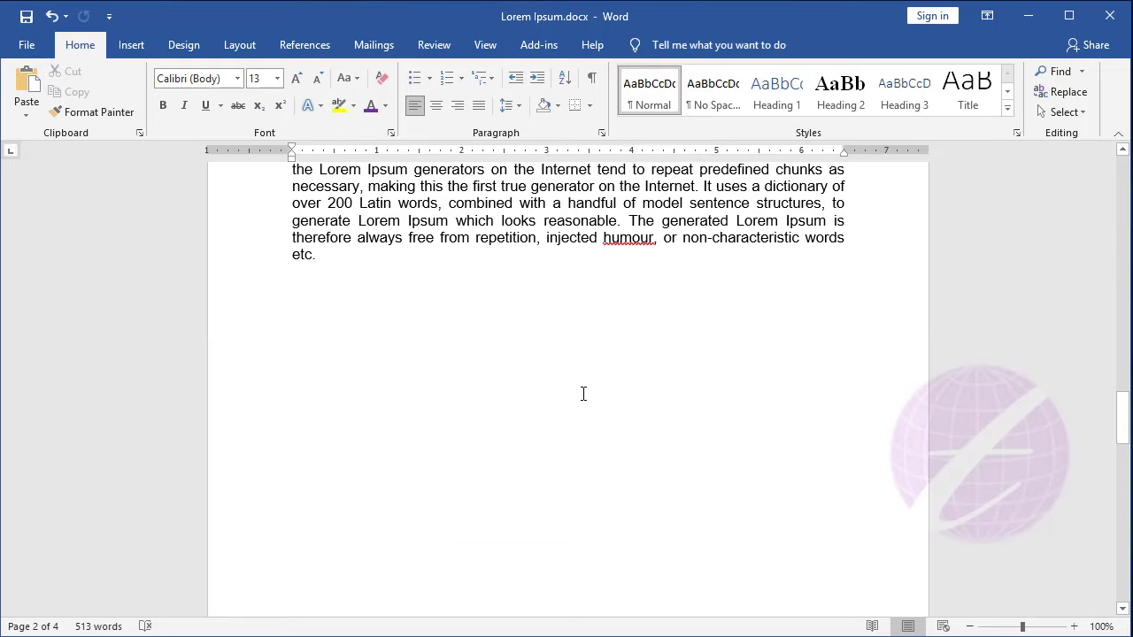
scroll(581, 396, "down", 5)
scroll(583, 354, "down", 3)
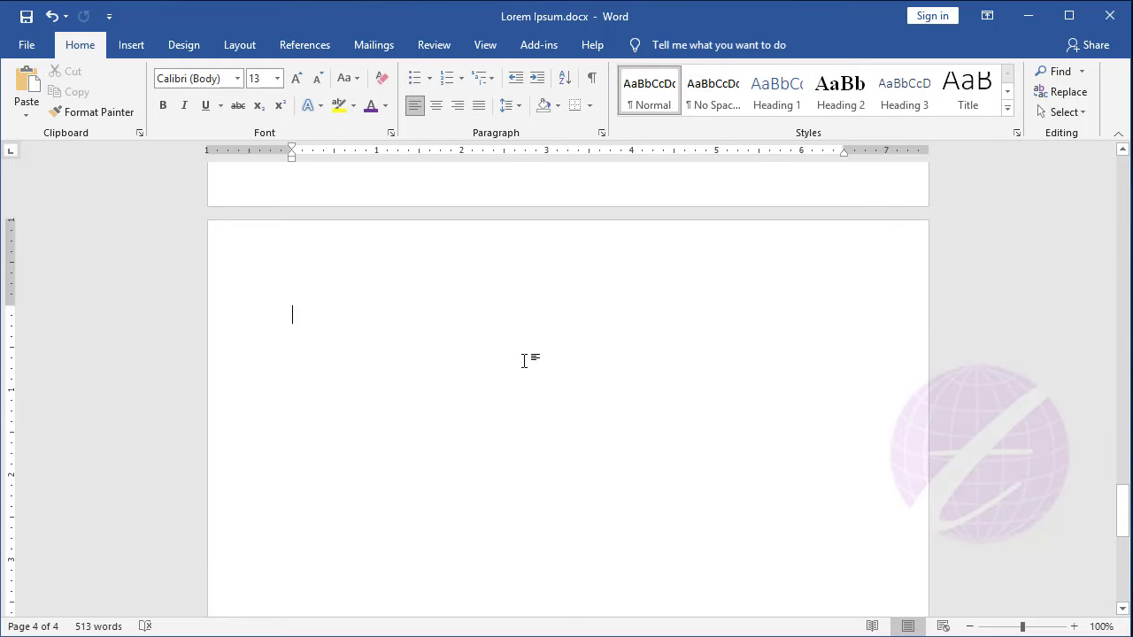
scroll(524, 361, "up", 5)
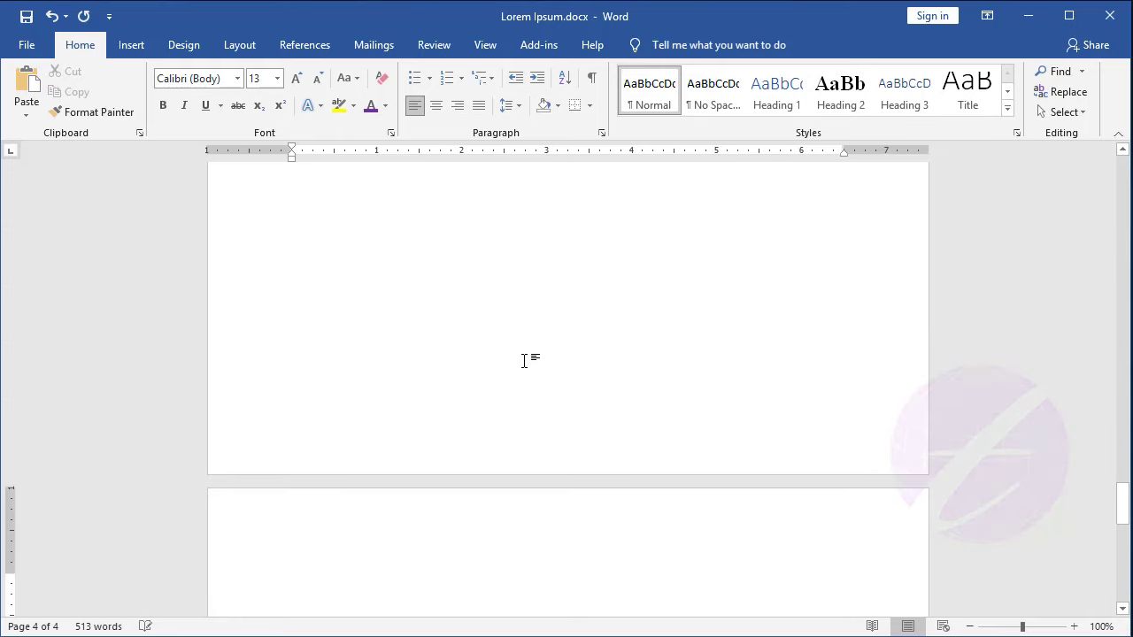
scroll(571, 443, "down", 2)
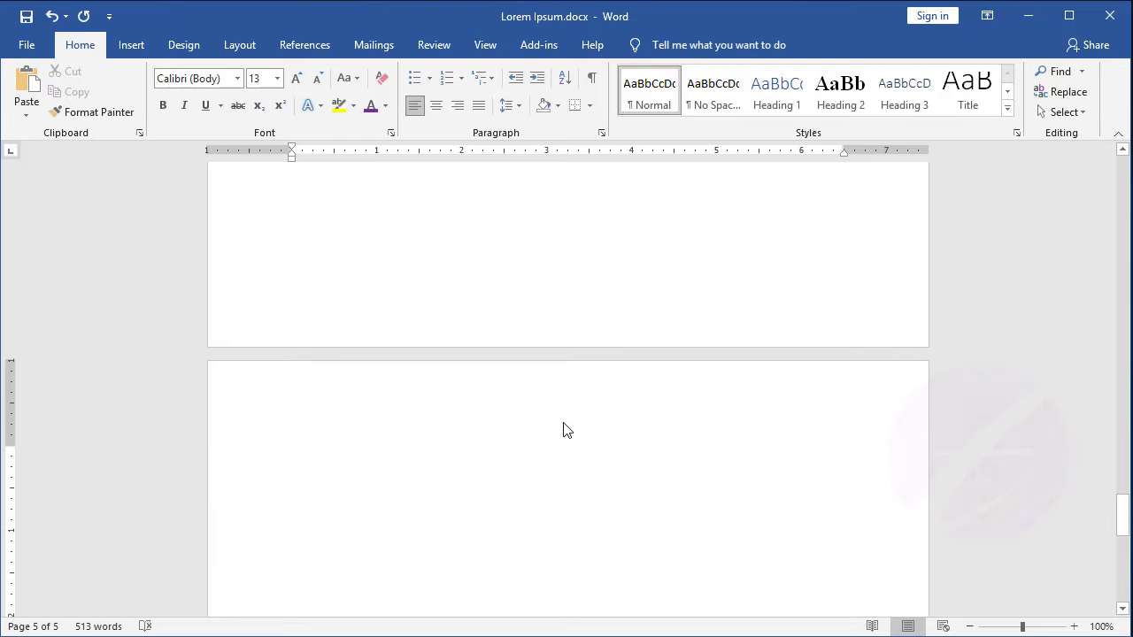
scroll(566, 430, "up", 15)
scroll(567, 430, "up", 3)
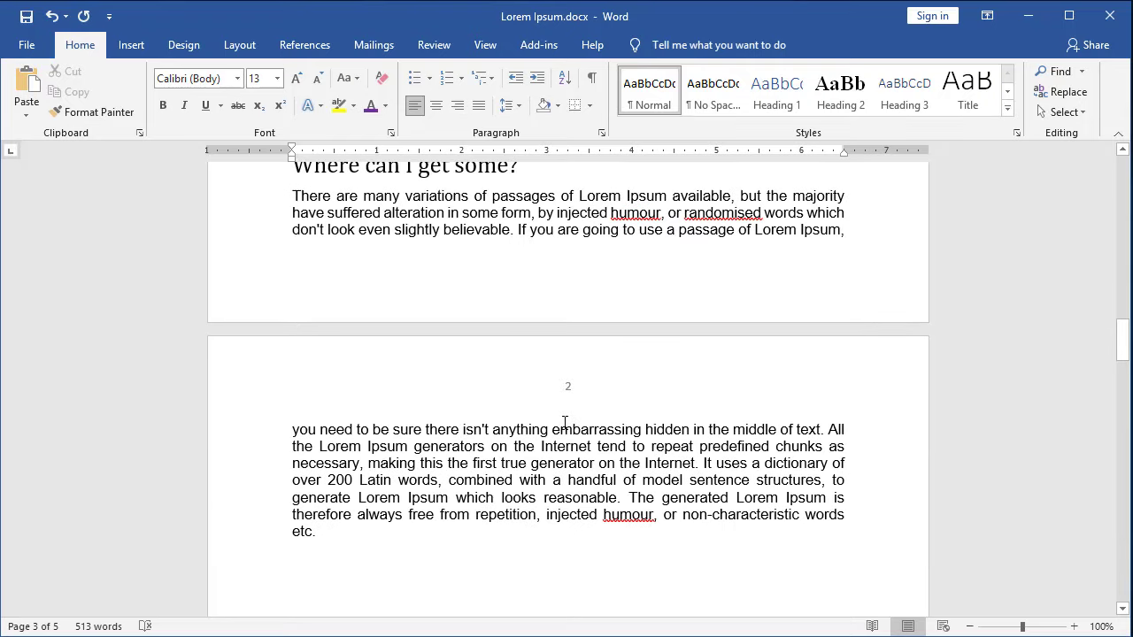
scroll(567, 430, "up", 5)
scroll(563, 422, "up", 5)
scroll(563, 422, "up", 4)
scroll(563, 423, "up", 3)
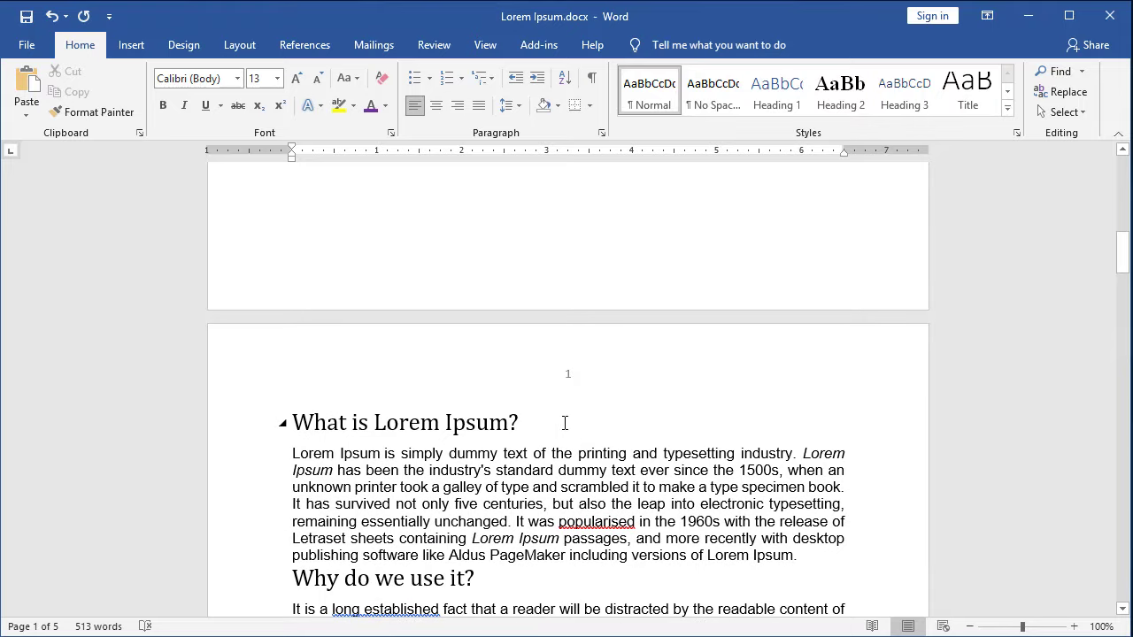
scroll(564, 423, "down", 3)
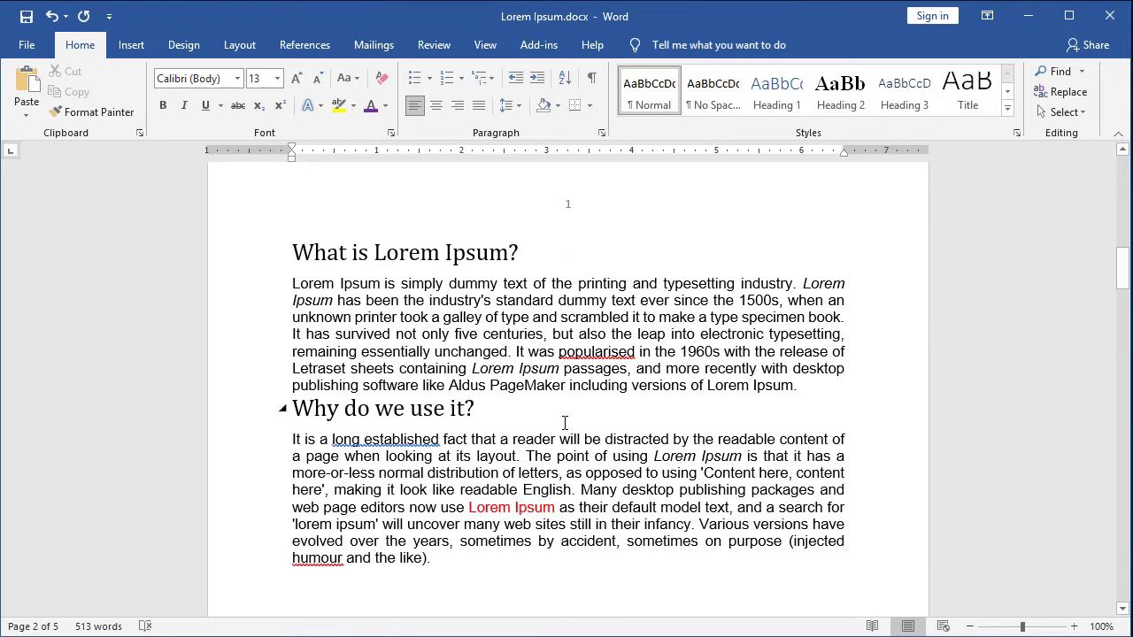